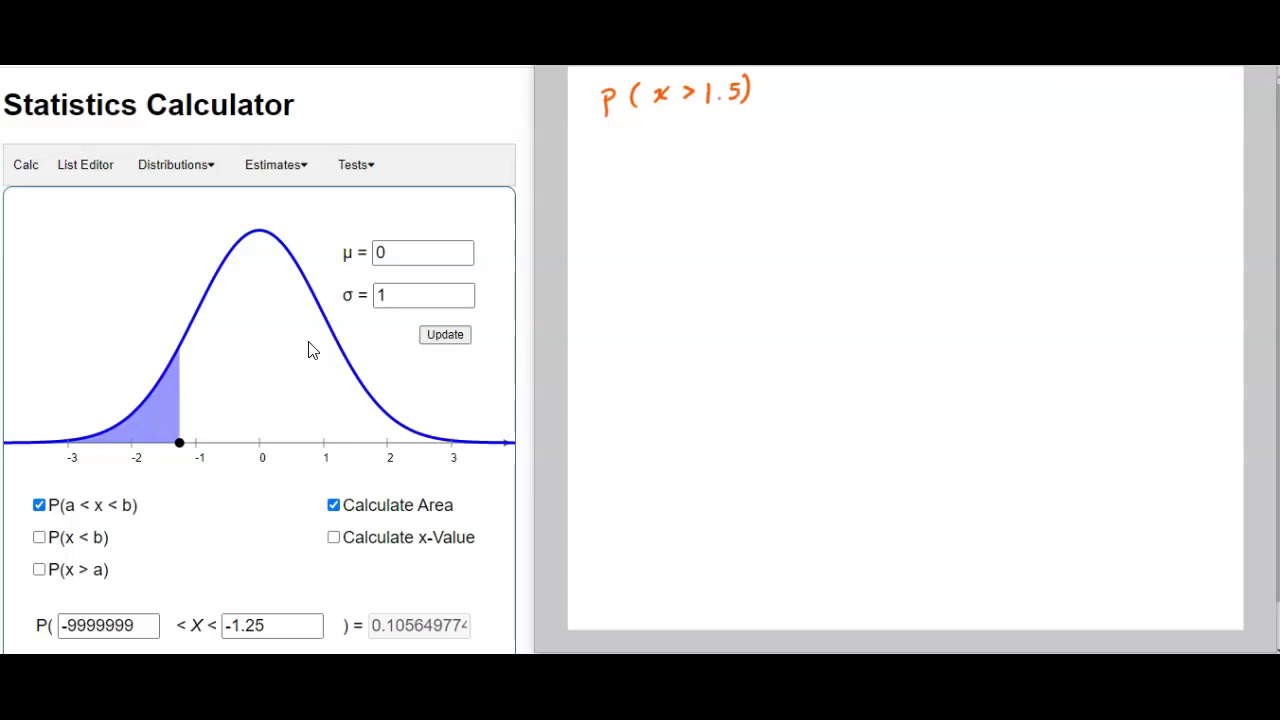
{"action": "left_click", "coordinate": [618, 124]}
{"action": "left_click", "coordinate": [612, 120]}
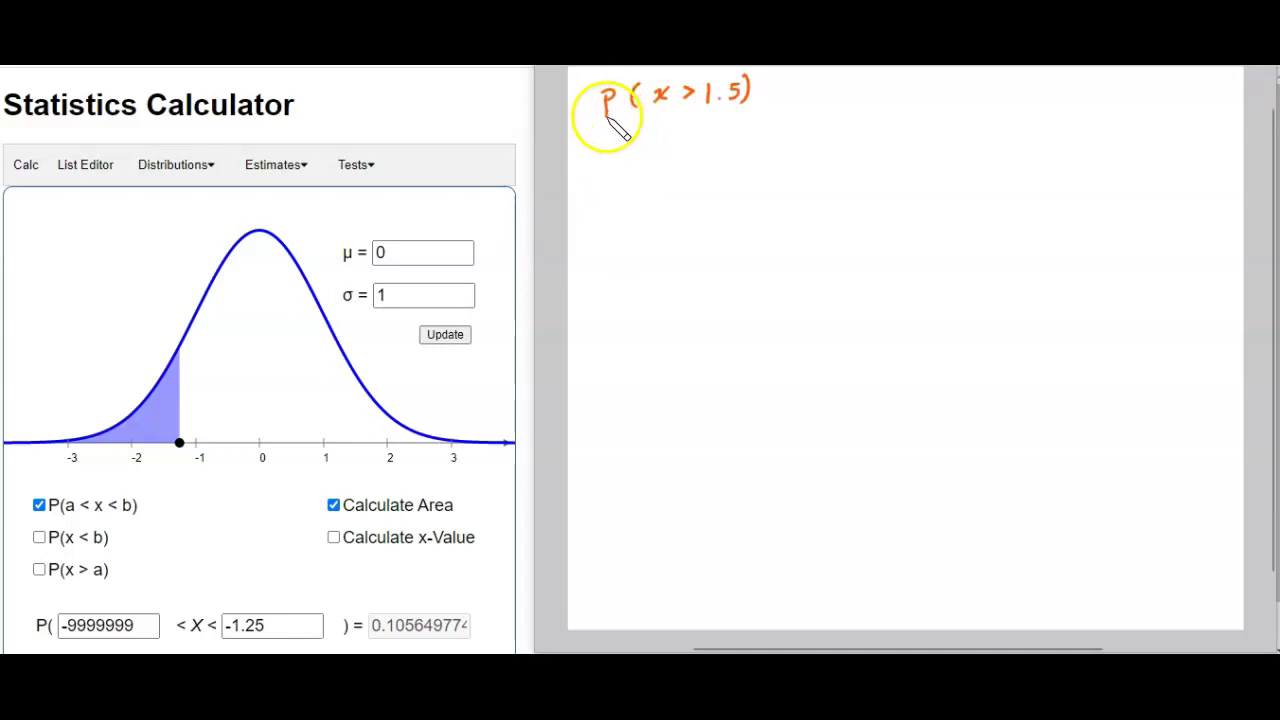
{"action": "left_click", "coordinate": [672, 104]}
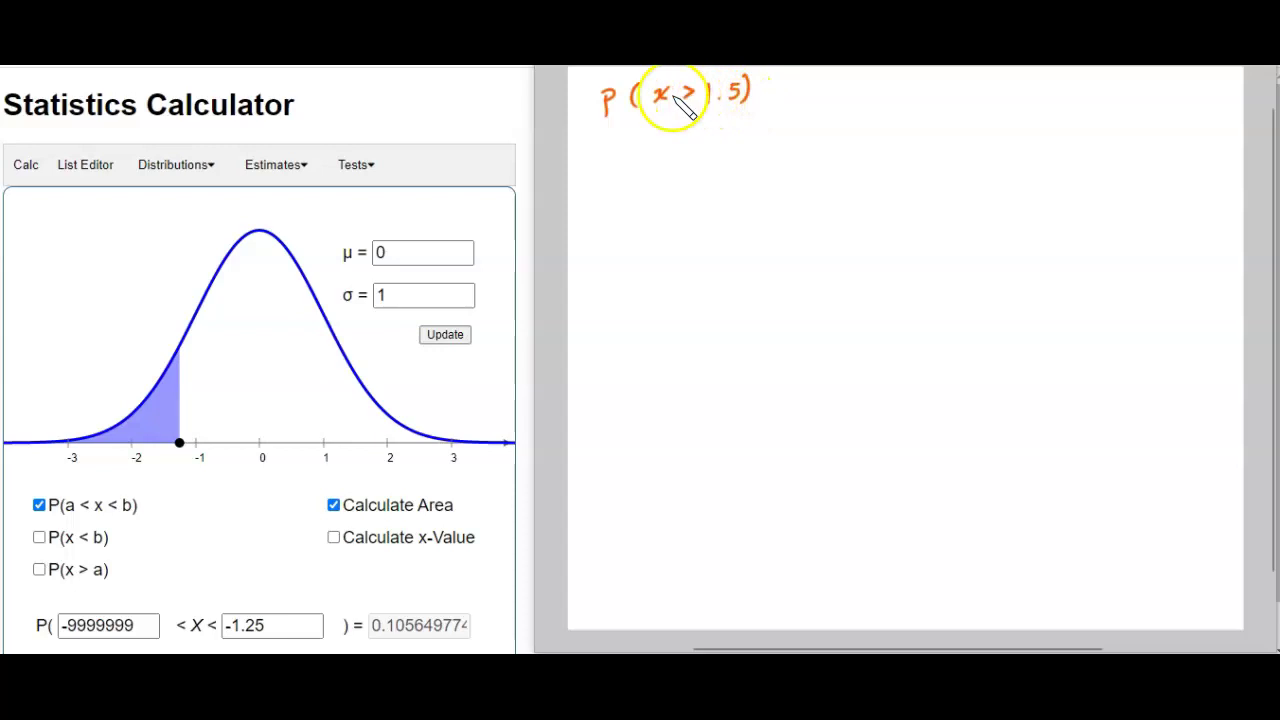
{"action": "left_click", "coordinate": [652, 110]}
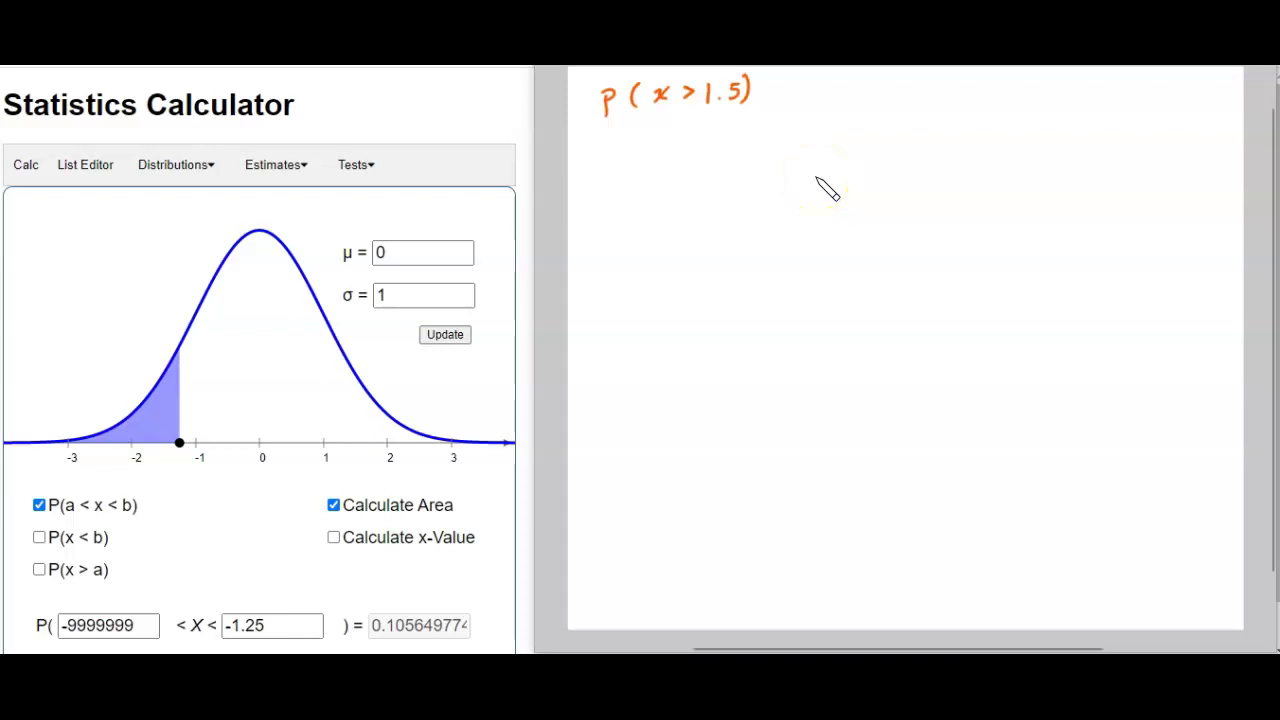
- Handwrite P(c > 1.5) on the notes page directly beneath P(x > 1.5)
{"action": "scroll", "coordinate": [820, 187], "scroll_direction": "up", "scroll_amount": 1}
{"action": "mouse_move", "coordinate": [601, 148]}
{"action": "left_mouse_down"}
{"action": "mouse_move", "coordinate": [600, 172]}
{"action": "mouse_move", "coordinate": [601, 158]}
{"action": "mouse_move", "coordinate": [632, 171]}
{"action": "mouse_move", "coordinate": [694, 152]}
{"action": "mouse_move", "coordinate": [684, 160]}
{"action": "mouse_move", "coordinate": [744, 163]}
{"action": "left_mouse_up"}
{"action": "left_click", "coordinate": [721, 156]}
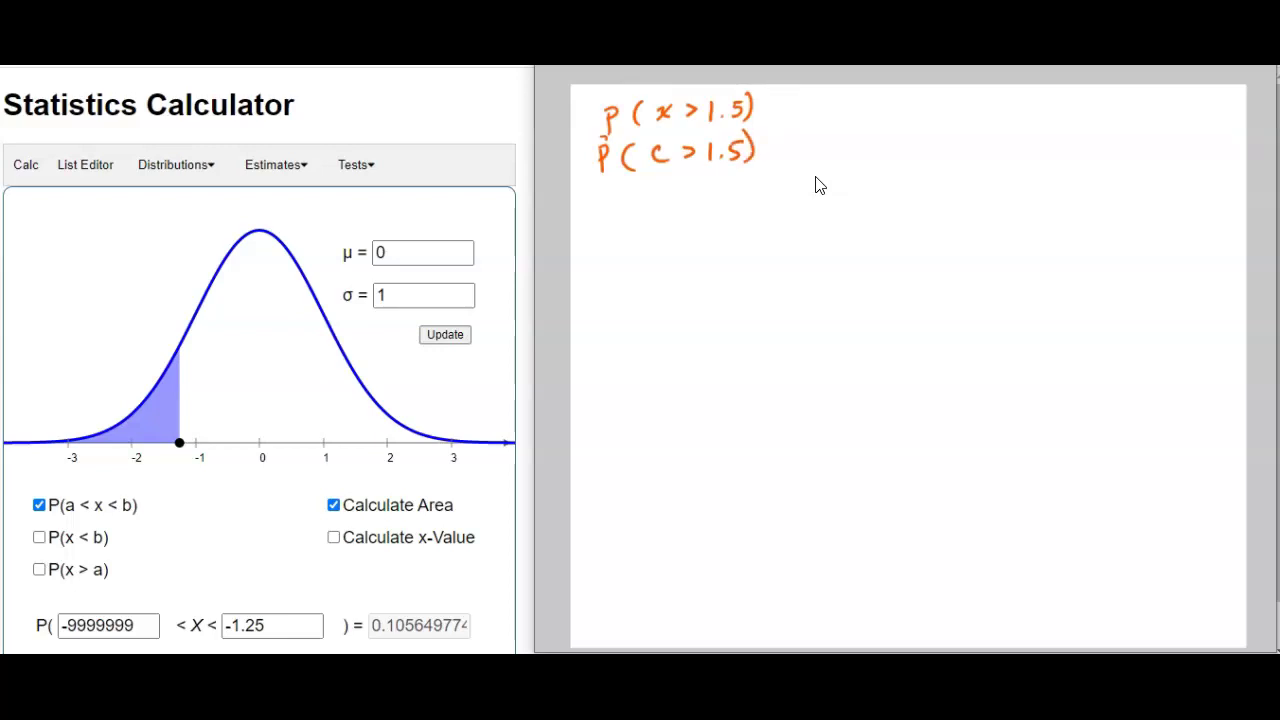
- Handwrite "c is z-score" beside the probability expressions, followed by μ = 0 and σ = 1
{"action": "mouse_move", "coordinate": [806, 137]}
{"action": "left_mouse_down"}
{"action": "mouse_move", "coordinate": [800, 152]}
{"action": "mouse_move", "coordinate": [888, 137]}
{"action": "left_mouse_up"}
{"action": "left_click_drag", "start_coordinate": [907, 128], "coordinate": [897, 147]}
{"action": "mouse_move", "coordinate": [925, 132]}
{"action": "left_mouse_down"}
{"action": "mouse_move", "coordinate": [916, 143]}
{"action": "mouse_move", "coordinate": [933, 134]}
{"action": "left_mouse_up"}
{"action": "mouse_move", "coordinate": [945, 128]}
{"action": "left_mouse_down"}
{"action": "mouse_move", "coordinate": [947, 140]}
{"action": "mouse_move", "coordinate": [958, 128]}
{"action": "left_mouse_up"}
{"action": "left_click_drag", "start_coordinate": [964, 132], "coordinate": [979, 134]}
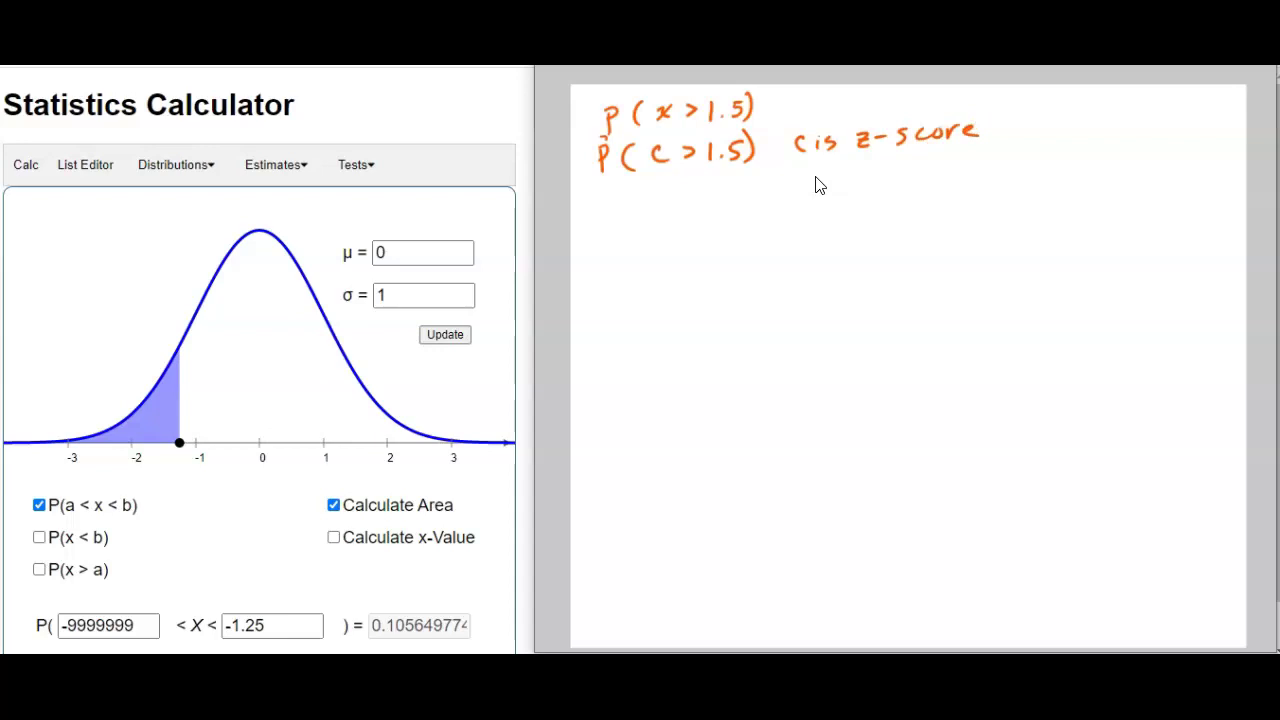
{"action": "left_click_drag", "start_coordinate": [1022, 138], "coordinate": [1084, 132]}
{"action": "left_click_drag", "start_coordinate": [1098, 121], "coordinate": [1180, 126]}
{"action": "left_click_drag", "start_coordinate": [1188, 113], "coordinate": [1193, 128]}
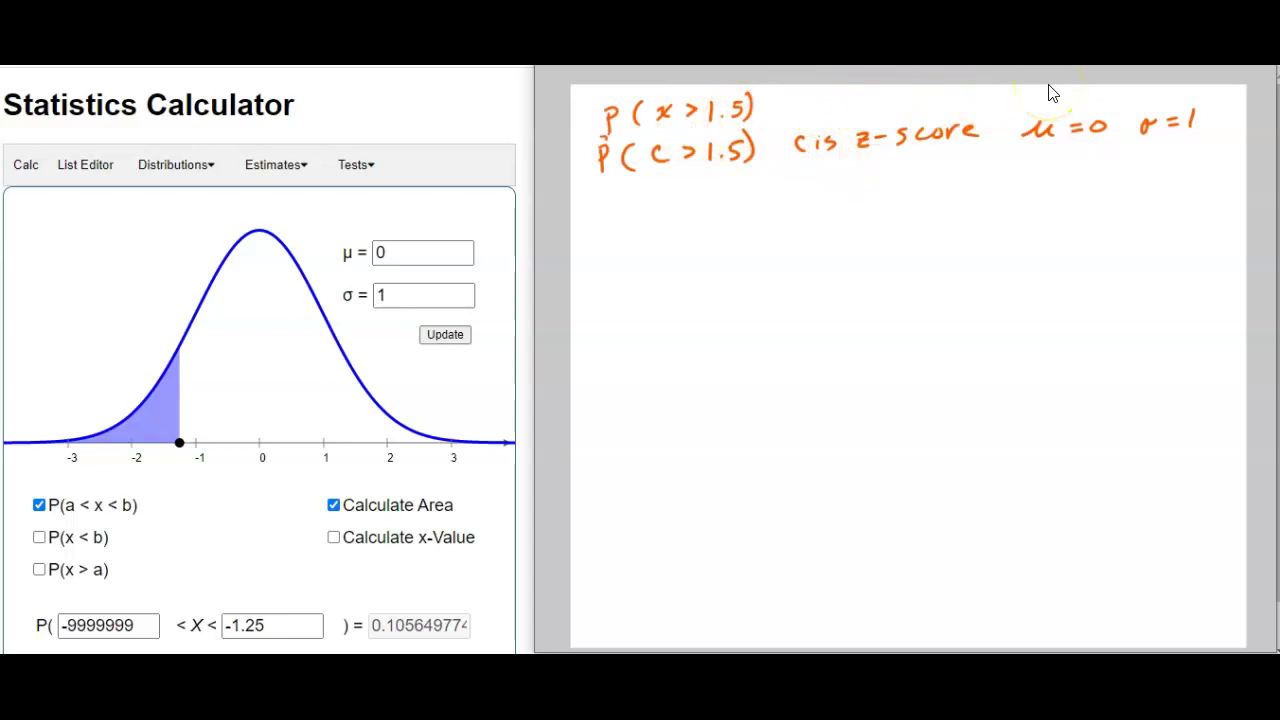
- Sketch a bell curve over a horizontal axis below the expressions and label its tick marks from -3 to 3
{"action": "left_click_drag", "start_coordinate": [709, 340], "coordinate": [1045, 314]}
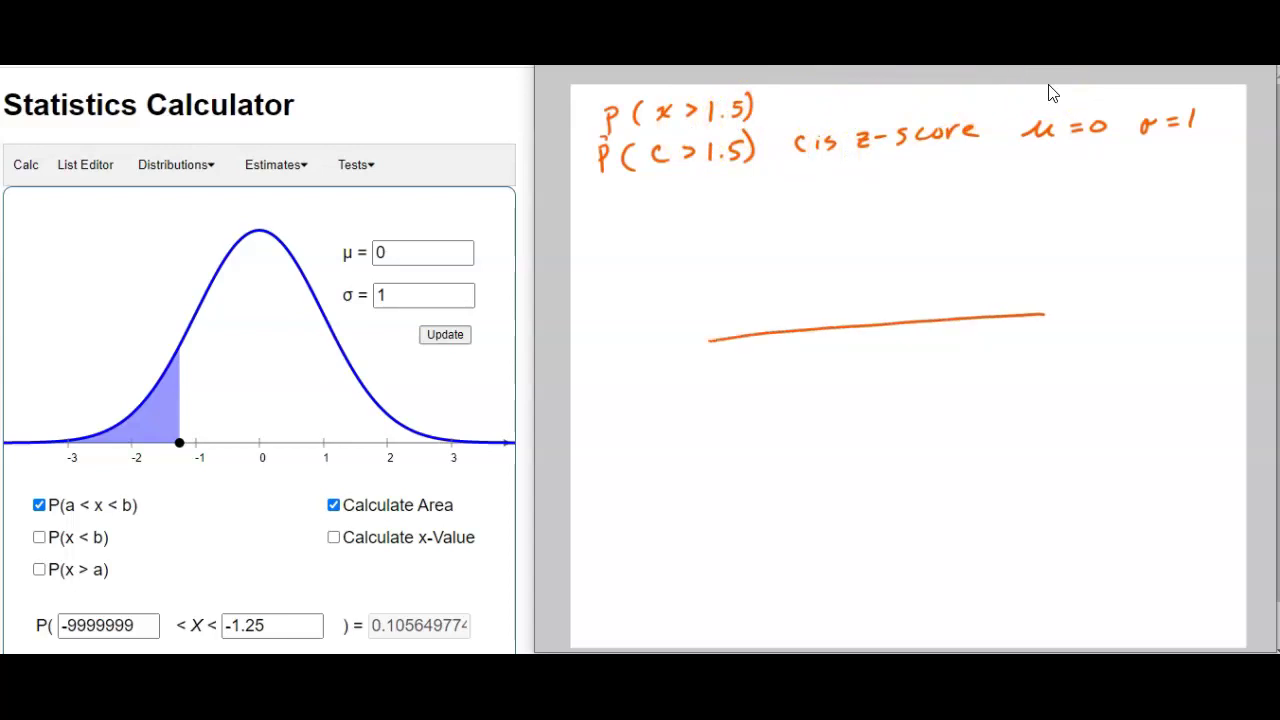
{"action": "mouse_move", "coordinate": [720, 334]}
{"action": "left_mouse_down"}
{"action": "mouse_move", "coordinate": [887, 207]}
{"action": "mouse_move", "coordinate": [952, 289]}
{"action": "mouse_move", "coordinate": [1010, 312]}
{"action": "left_mouse_up"}
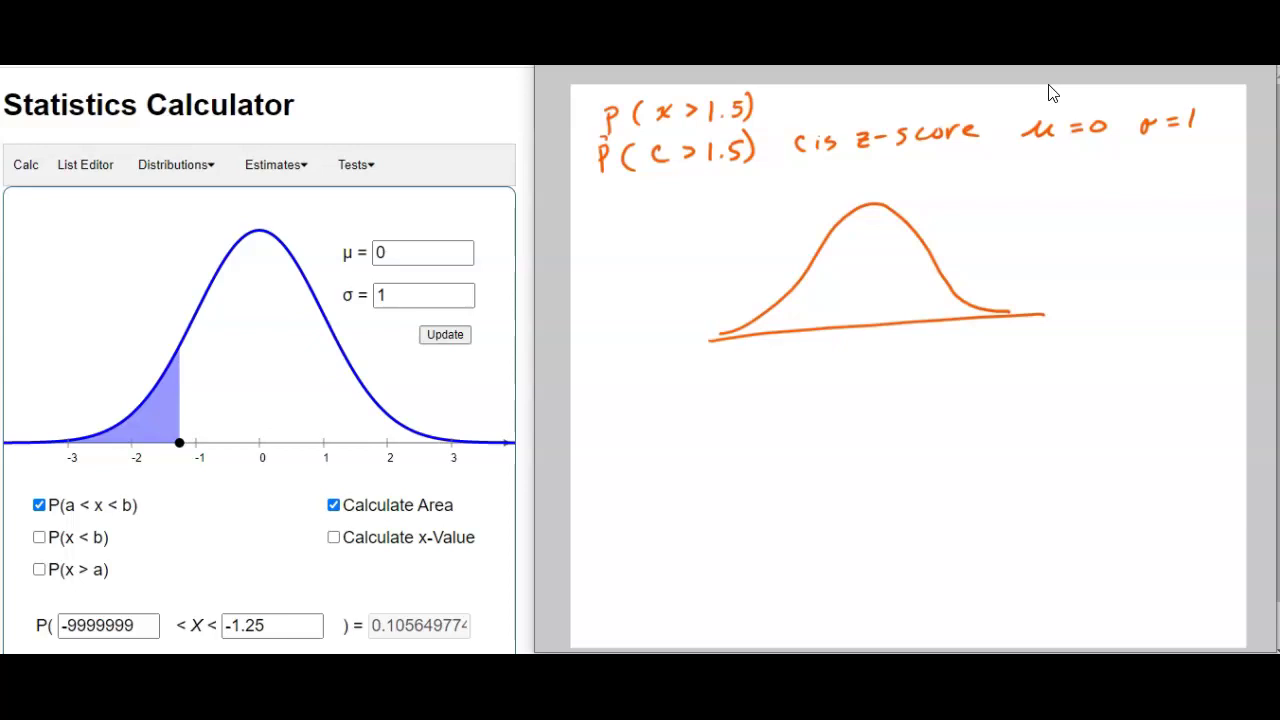
{"action": "mouse_move", "coordinate": [878, 318]}
{"action": "left_mouse_down"}
{"action": "mouse_move", "coordinate": [884, 349]}
{"action": "mouse_move", "coordinate": [956, 330]}
{"action": "mouse_move", "coordinate": [972, 348]}
{"action": "mouse_move", "coordinate": [995, 330]}
{"action": "mouse_move", "coordinate": [1000, 357]}
{"action": "left_mouse_up"}
{"action": "left_click_drag", "start_coordinate": [836, 320], "coordinate": [829, 352]}
{"action": "mouse_move", "coordinate": [839, 344]}
{"action": "left_mouse_down"}
{"action": "mouse_move", "coordinate": [838, 356]}
{"action": "mouse_move", "coordinate": [785, 339]}
{"action": "mouse_move", "coordinate": [781, 353]}
{"action": "left_mouse_up"}
{"action": "mouse_move", "coordinate": [786, 346]}
{"action": "left_mouse_down"}
{"action": "mouse_move", "coordinate": [797, 358]}
{"action": "mouse_move", "coordinate": [739, 344]}
{"action": "mouse_move", "coordinate": [741, 367]}
{"action": "left_mouse_up"}
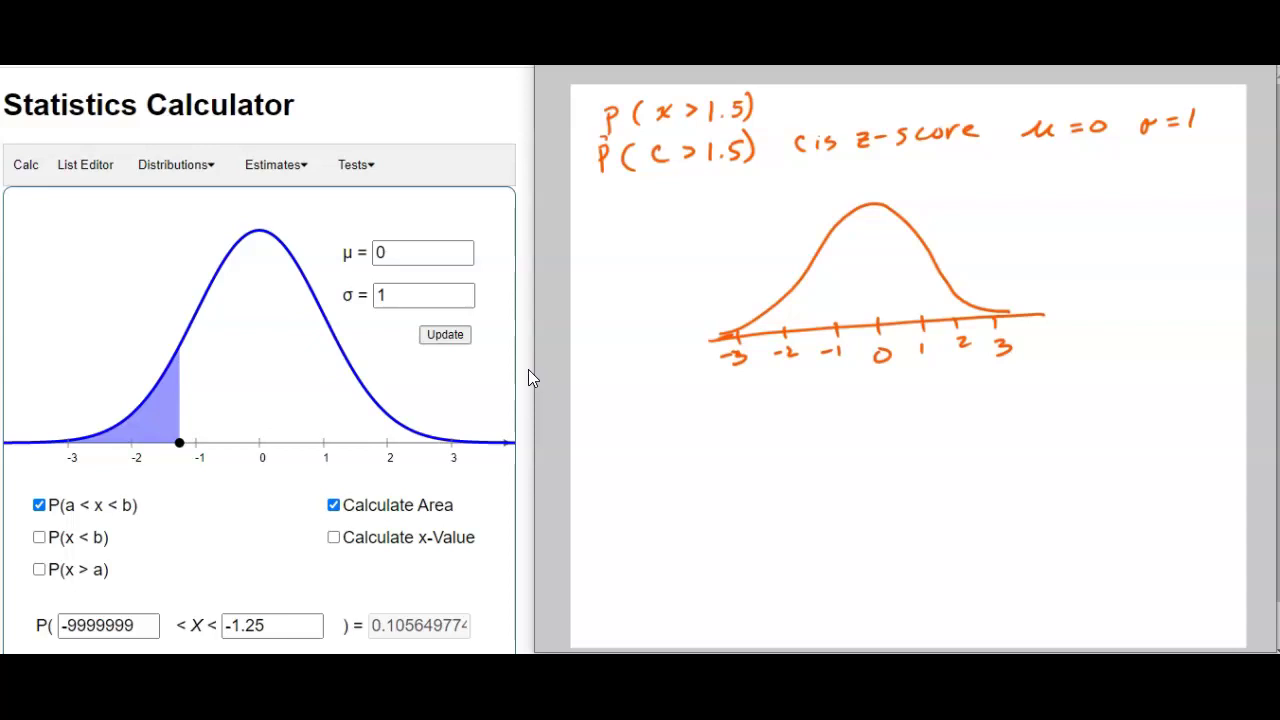
- Handwrite the note "z = whole numbers" with "Integers" under it, beneath μ = 0 and σ = 1
{"action": "mouse_move", "coordinate": [1066, 179]}
{"action": "left_mouse_down"}
{"action": "mouse_move", "coordinate": [1087, 191]}
{"action": "mouse_move", "coordinate": [1218, 160]}
{"action": "mouse_move", "coordinate": [1240, 170]}
{"action": "left_mouse_up"}
{"action": "left_click_drag", "start_coordinate": [1123, 196], "coordinate": [1130, 212]}
{"action": "left_click_drag", "start_coordinate": [1134, 214], "coordinate": [1150, 212]}
{"action": "mouse_move", "coordinate": [1142, 202]}
{"action": "left_mouse_down"}
{"action": "mouse_move", "coordinate": [1176, 218]}
{"action": "mouse_move", "coordinate": [1196, 200]}
{"action": "left_mouse_up"}
{"action": "mouse_move", "coordinate": [1198, 204]}
{"action": "left_mouse_down"}
{"action": "mouse_move", "coordinate": [1210, 194]}
{"action": "mouse_move", "coordinate": [1212, 206]}
{"action": "left_mouse_up"}
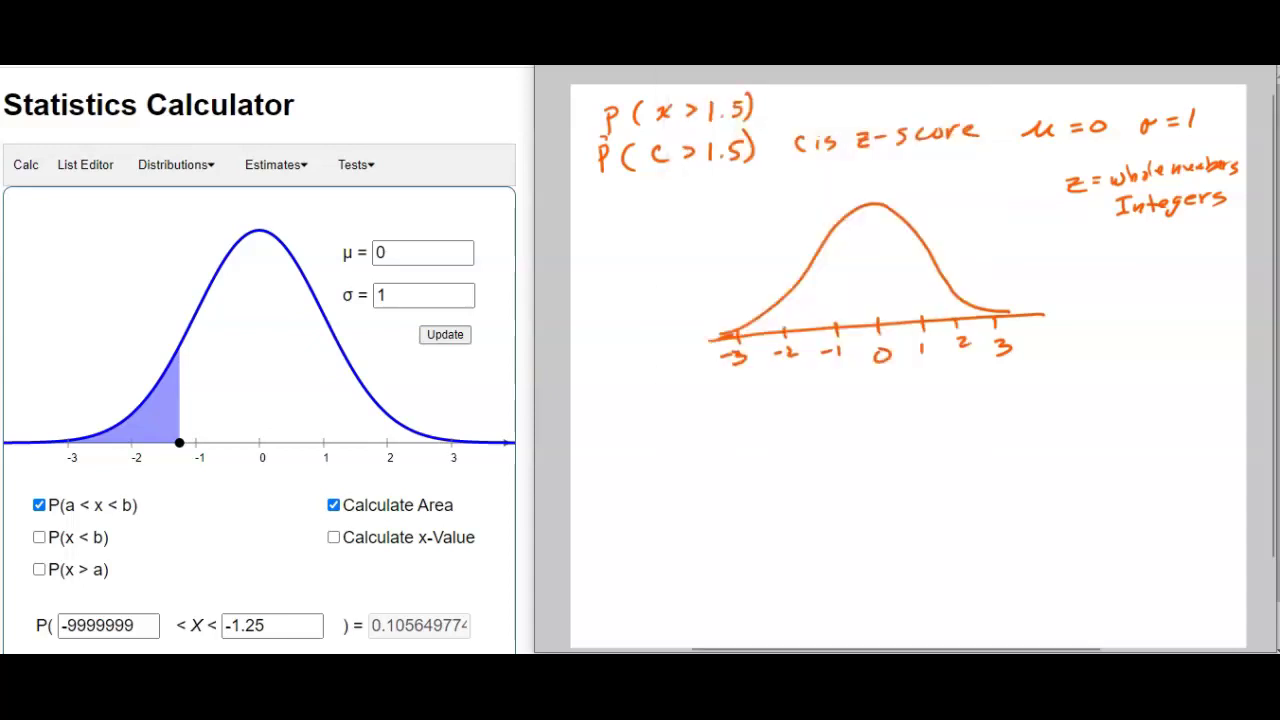
- Draw a red vertical line under the curve between 1 and 2 and shade the tail beyond it in red
{"action": "left_click_drag", "start_coordinate": [937, 272], "coordinate": [937, 314]}
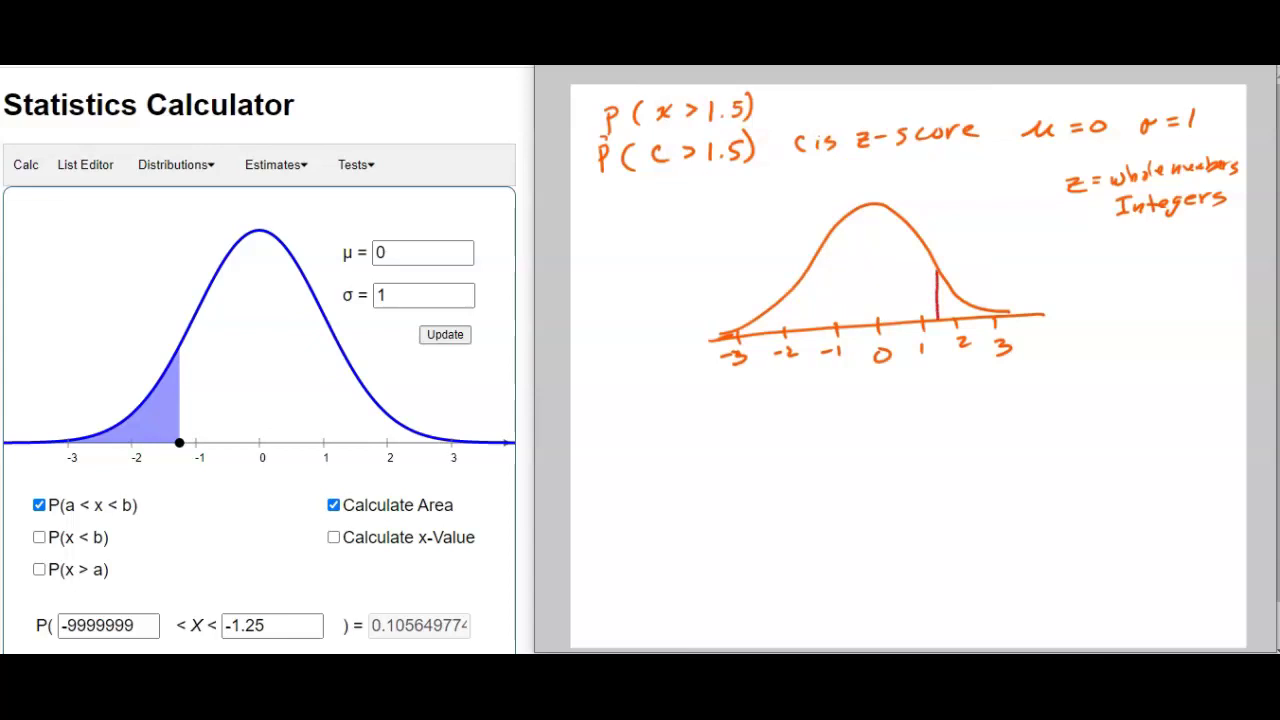
{"action": "mouse_move", "coordinate": [942, 283]}
{"action": "left_mouse_down"}
{"action": "mouse_move", "coordinate": [972, 310]}
{"action": "mouse_move", "coordinate": [1032, 311]}
{"action": "left_mouse_up"}
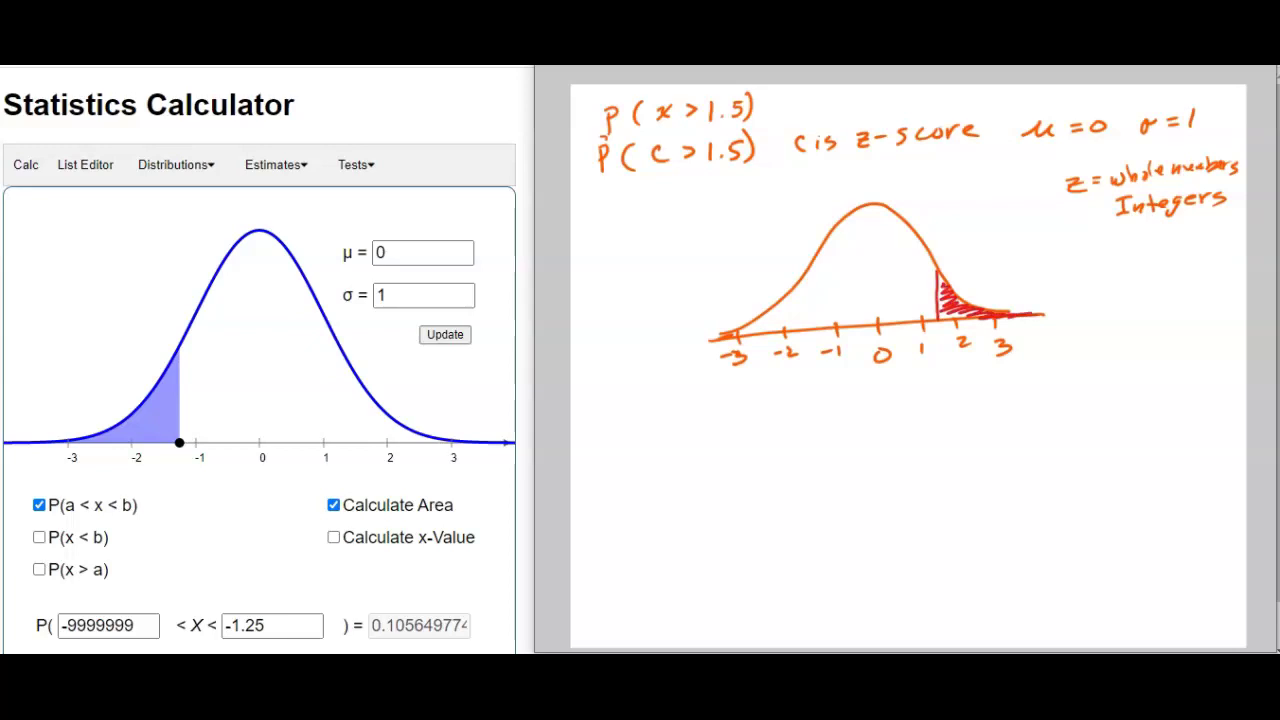
{"action": "left_click_drag", "start_coordinate": [940, 283], "coordinate": [942, 311]}
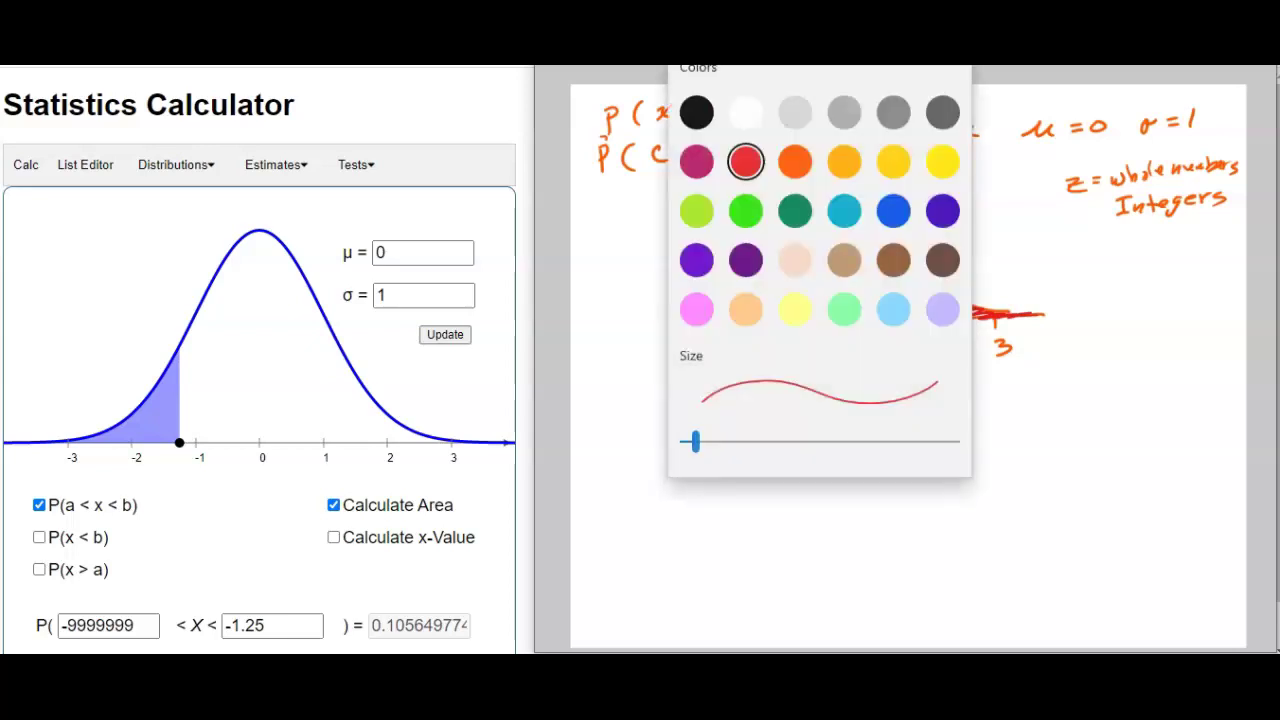
- In amber, draw dotted lines at 0 and 1 with 34% between them, and a rightward arrow from the mean labelled 50%
{"action": "left_click", "coordinate": [844, 158]}
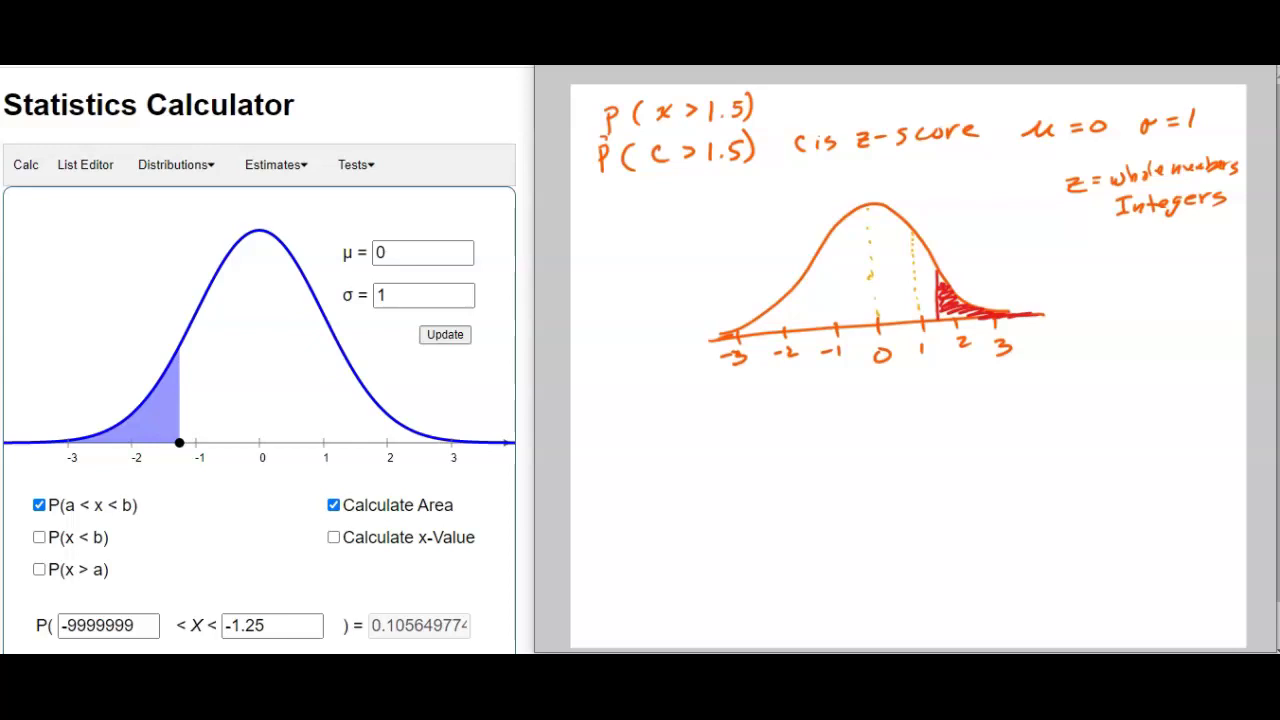
{"action": "left_click_drag", "start_coordinate": [879, 274], "coordinate": [907, 293]}
{"action": "mouse_move", "coordinate": [870, 193]}
{"action": "left_mouse_down"}
{"action": "mouse_move", "coordinate": [1002, 187]}
{"action": "mouse_move", "coordinate": [955, 183]}
{"action": "mouse_move", "coordinate": [960, 165]}
{"action": "left_mouse_up"}
{"action": "left_click_drag", "start_coordinate": [968, 167], "coordinate": [994, 182]}
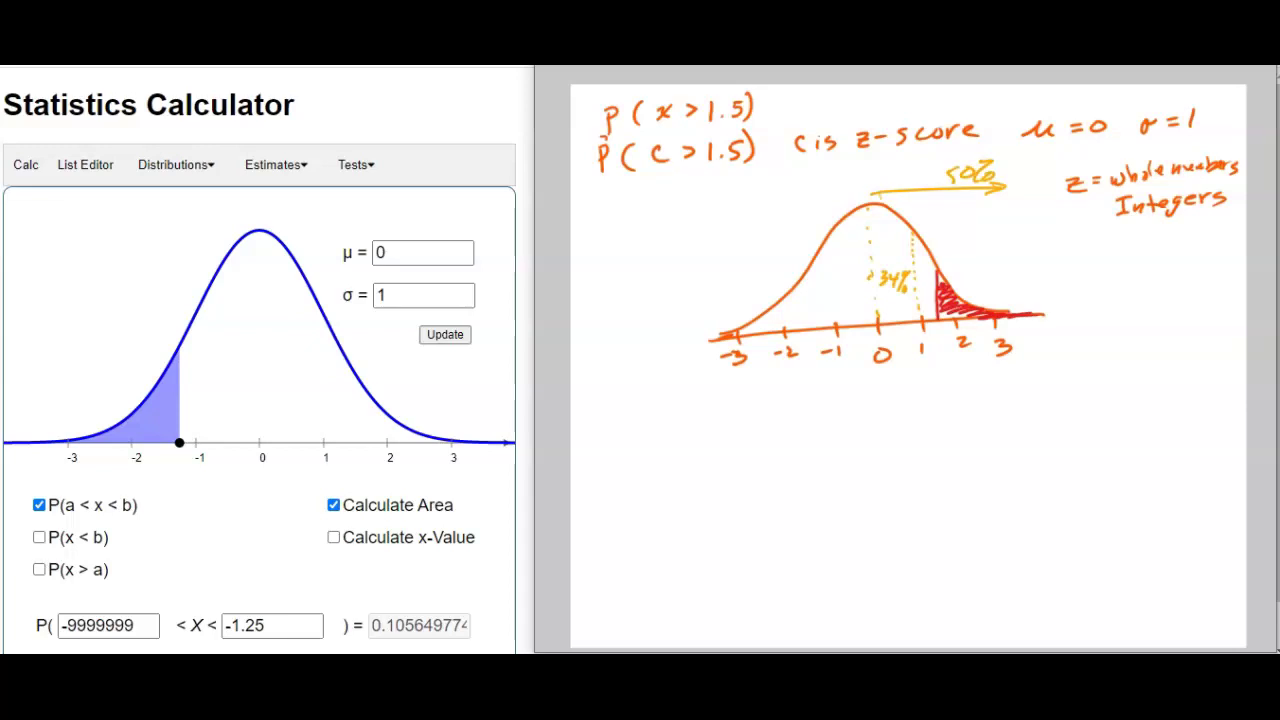
- Mark the region above z = 1 with a line under the 50% arrow and label it 16%
{"action": "mouse_move", "coordinate": [910, 202]}
{"action": "left_mouse_down"}
{"action": "mouse_move", "coordinate": [910, 228]}
{"action": "mouse_move", "coordinate": [1012, 211]}
{"action": "mouse_move", "coordinate": [951, 210]}
{"action": "left_mouse_up"}
{"action": "left_click_drag", "start_coordinate": [962, 205], "coordinate": [971, 197]}
{"action": "left_click_drag", "start_coordinate": [980, 196], "coordinate": [996, 209]}
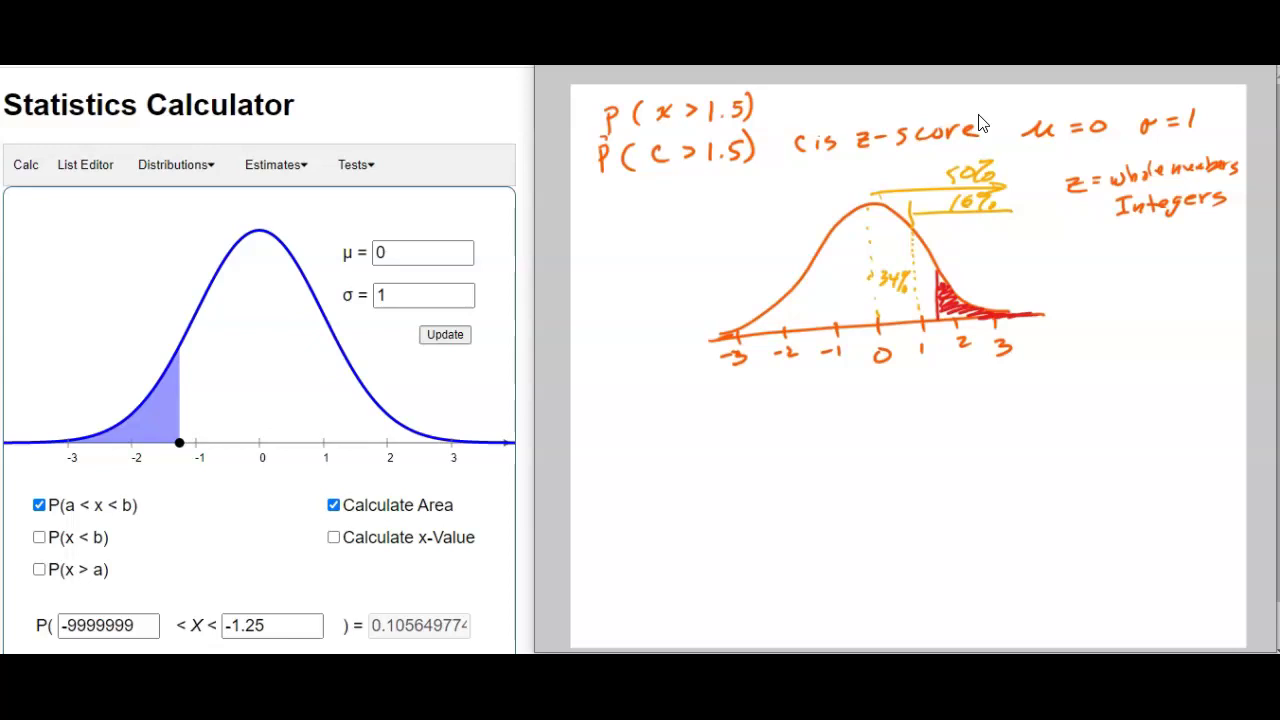
- Handwrite the inequality 1.5 < x < "∞" below the sketched curve
{"action": "mouse_move", "coordinate": [953, 387]}
{"action": "left_mouse_down"}
{"action": "mouse_move", "coordinate": [968, 399]}
{"action": "mouse_move", "coordinate": [876, 410]}
{"action": "mouse_move", "coordinate": [893, 408]}
{"action": "left_mouse_up"}
{"action": "left_click", "coordinate": [884, 406]}
{"action": "mouse_move", "coordinate": [1012, 382]}
{"action": "left_mouse_down"}
{"action": "mouse_move", "coordinate": [1013, 397]}
{"action": "mouse_move", "coordinate": [1062, 384]}
{"action": "left_mouse_up"}
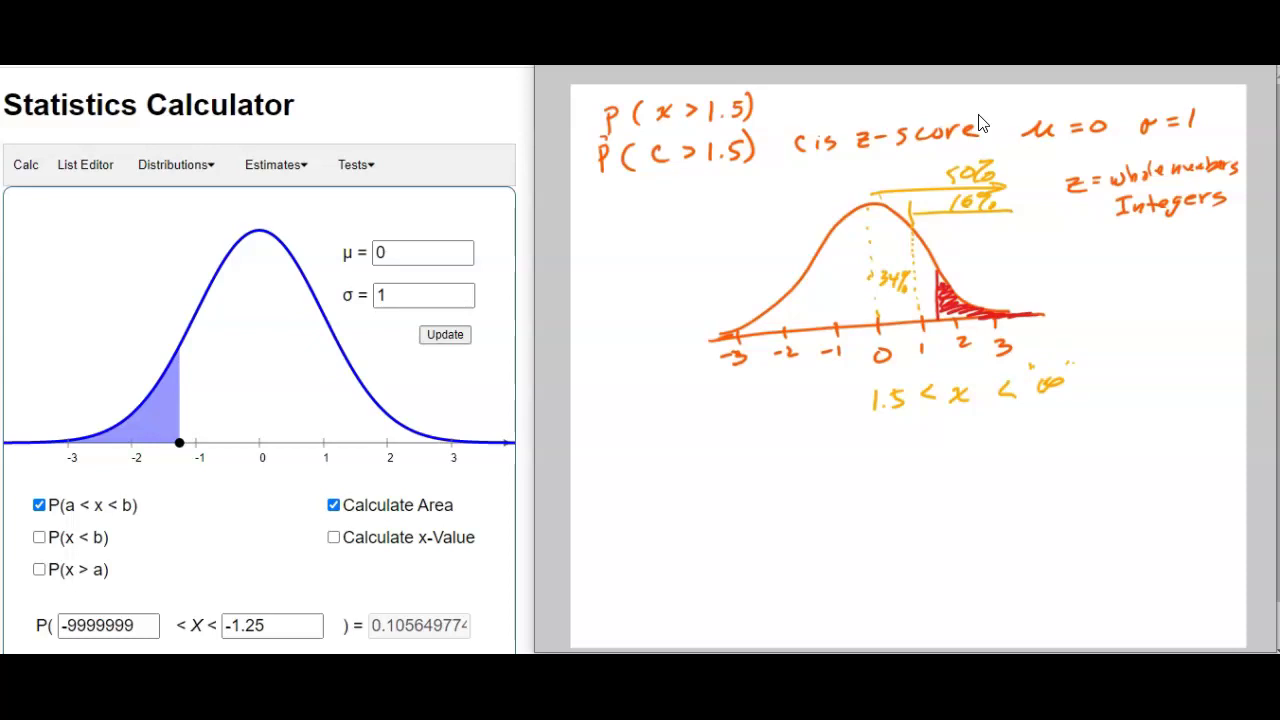
- Start a second inequality under the infinity one, with 1.5 < x and an upper limit of 999
{"action": "mouse_move", "coordinate": [1046, 409]}
{"action": "left_mouse_down"}
{"action": "mouse_move", "coordinate": [1041, 425]}
{"action": "mouse_move", "coordinate": [1054, 424]}
{"action": "left_mouse_up"}
{"action": "left_click_drag", "start_coordinate": [1072, 407], "coordinate": [1069, 424]}
{"action": "mouse_move", "coordinate": [948, 420]}
{"action": "left_mouse_down"}
{"action": "mouse_move", "coordinate": [968, 432]}
{"action": "mouse_move", "coordinate": [876, 440]}
{"action": "mouse_move", "coordinate": [911, 421]}
{"action": "left_mouse_up"}
{"action": "left_click", "coordinate": [887, 433]}
- Write 1.5 < x under the curve's -3 to -2 ticks and circle x > 1.5 in the first expression
{"action": "mouse_move", "coordinate": [720, 393]}
{"action": "left_mouse_down"}
{"action": "mouse_move", "coordinate": [719, 410]}
{"action": "mouse_move", "coordinate": [738, 408]}
{"action": "left_mouse_up"}
{"action": "left_click", "coordinate": [727, 407]}
{"action": "mouse_move", "coordinate": [740, 396]}
{"action": "left_mouse_down"}
{"action": "mouse_move", "coordinate": [798, 399]}
{"action": "mouse_move", "coordinate": [786, 399]}
{"action": "left_mouse_up"}
{"action": "mouse_move", "coordinate": [648, 118]}
{"action": "left_mouse_down"}
{"action": "mouse_move", "coordinate": [680, 127]}
{"action": "mouse_move", "coordinate": [752, 100]}
{"action": "mouse_move", "coordinate": [640, 104]}
{"action": "left_mouse_up"}
- Add the missing less-than sign before 999 with 999999 beneath it, and extend the curve's upper tail with long amber lines
{"action": "left_click_drag", "start_coordinate": [1012, 414], "coordinate": [1012, 424]}
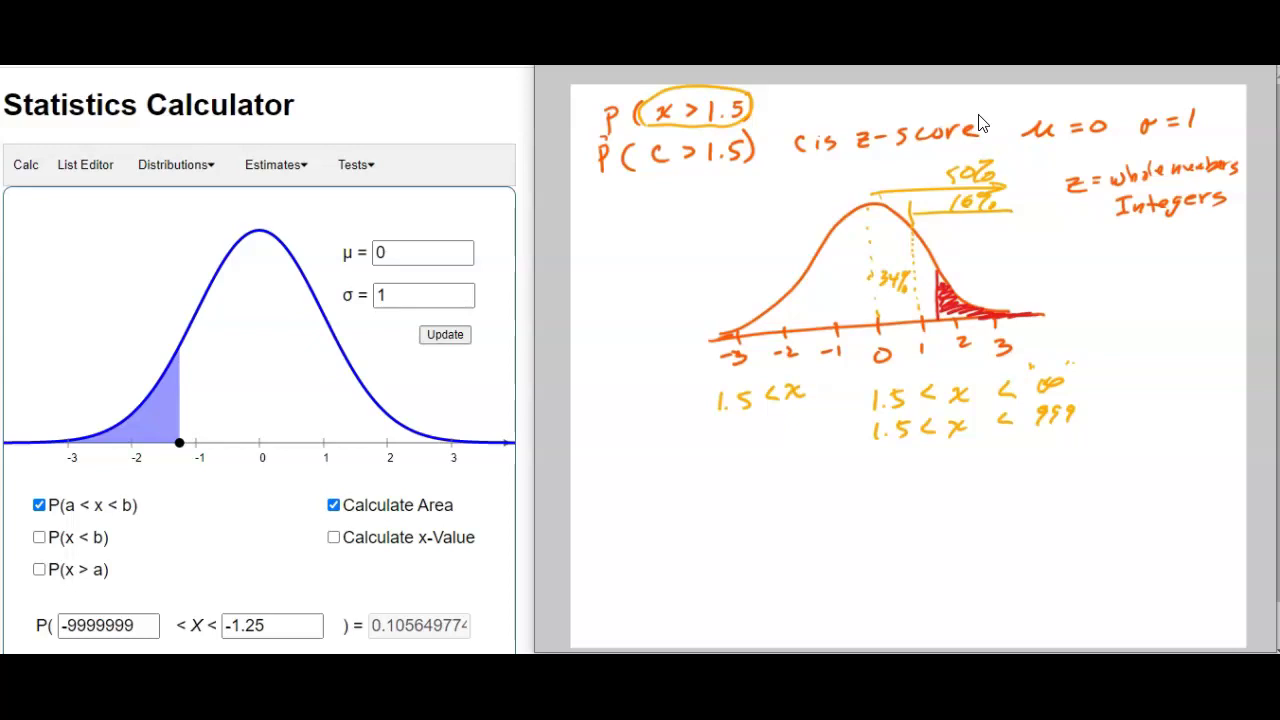
{"action": "mouse_move", "coordinate": [1043, 434]}
{"action": "left_mouse_down"}
{"action": "mouse_move", "coordinate": [1038, 450]}
{"action": "mouse_move", "coordinate": [1124, 446]}
{"action": "left_mouse_up"}
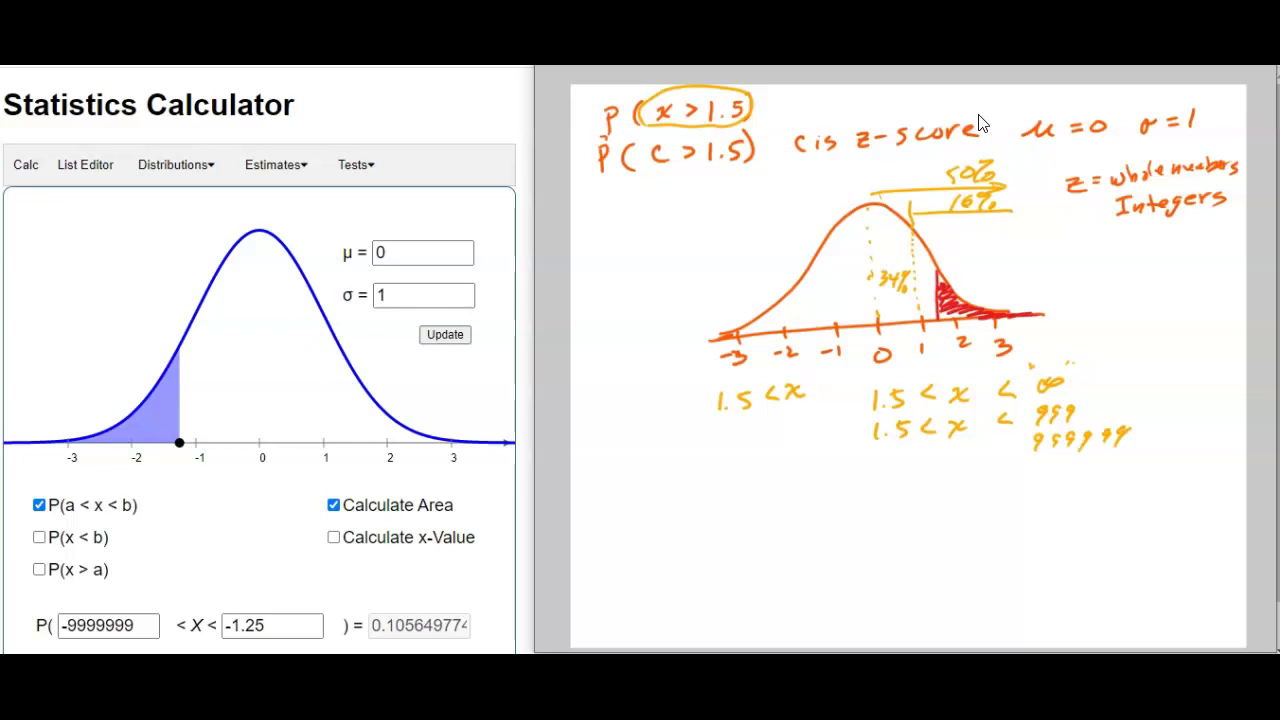
{"action": "left_click_drag", "start_coordinate": [1040, 316], "coordinate": [1228, 318]}
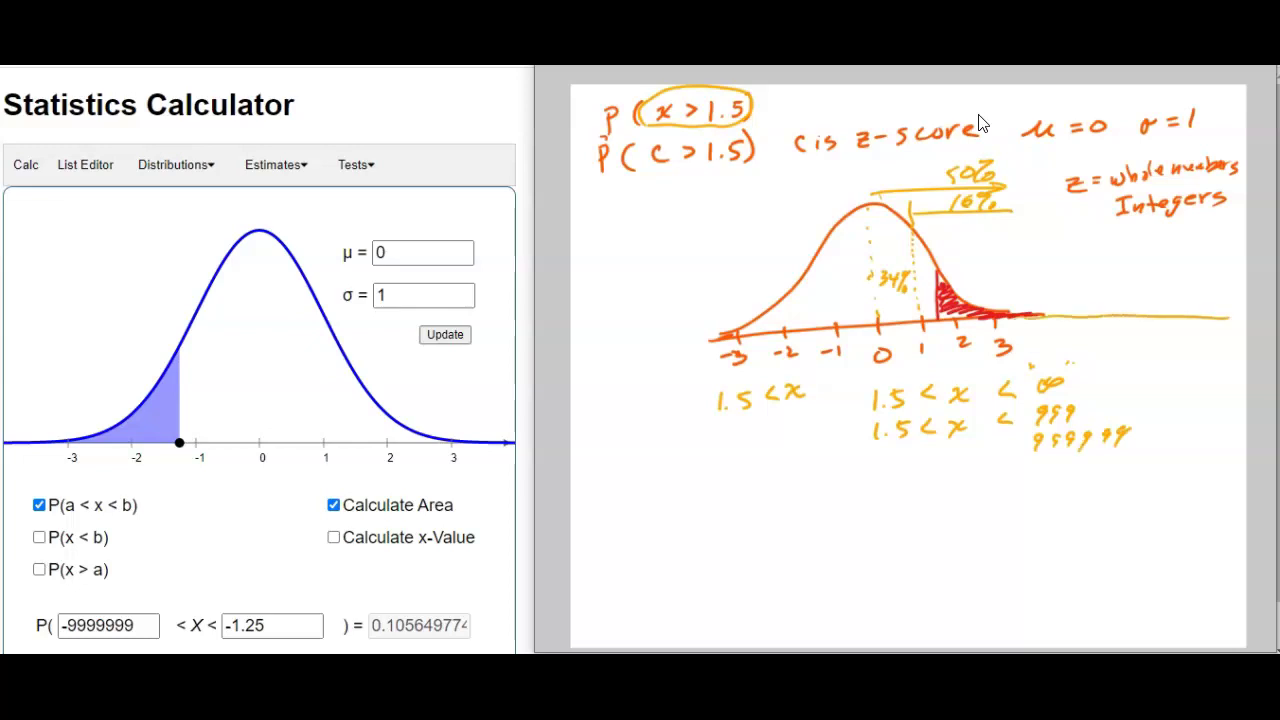
{"action": "left_click_drag", "start_coordinate": [1070, 318], "coordinate": [1230, 320]}
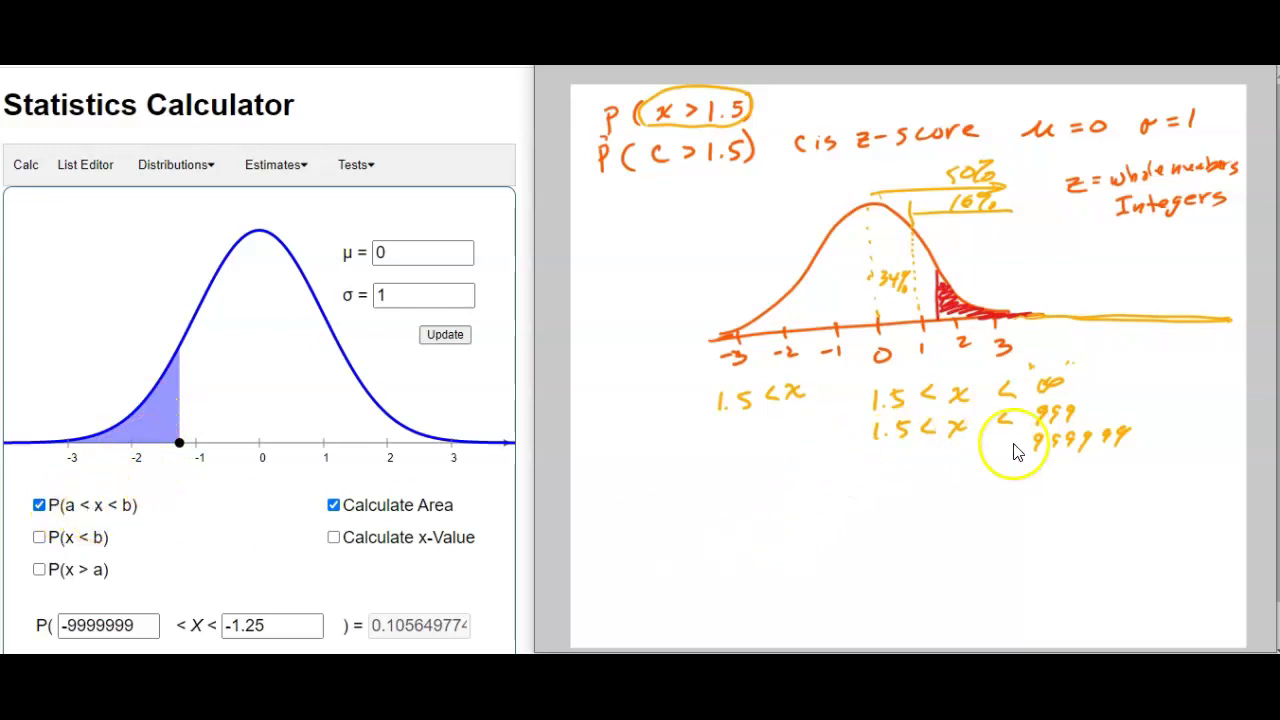
- In the Statistics Calculator, calculate the normal area with a lower bound of 1.5 and an upper bound of 99999
{"action": "left_click", "coordinate": [139, 623]}
{"action": "left_click_drag", "start_coordinate": [139, 623], "coordinate": [57, 620]}
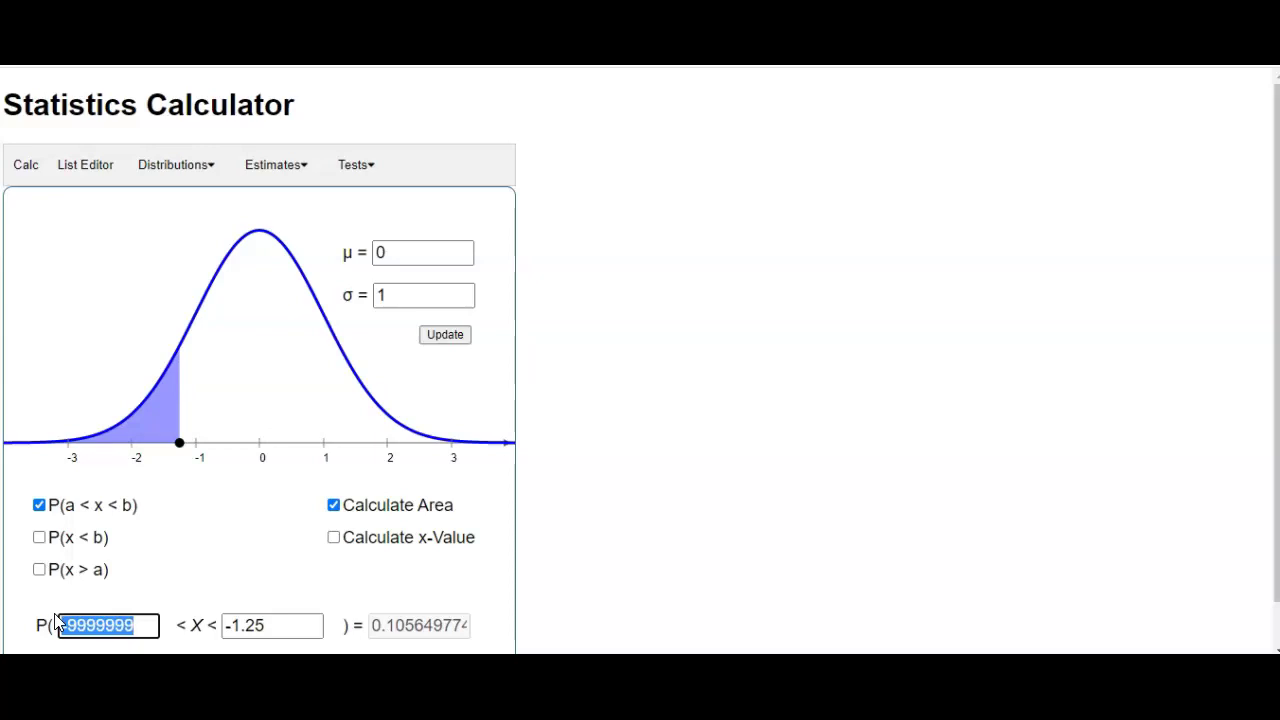
{"action": "type", "text": "1.5"}
{"action": "left_click_drag", "start_coordinate": [271, 624], "coordinate": [226, 625]}
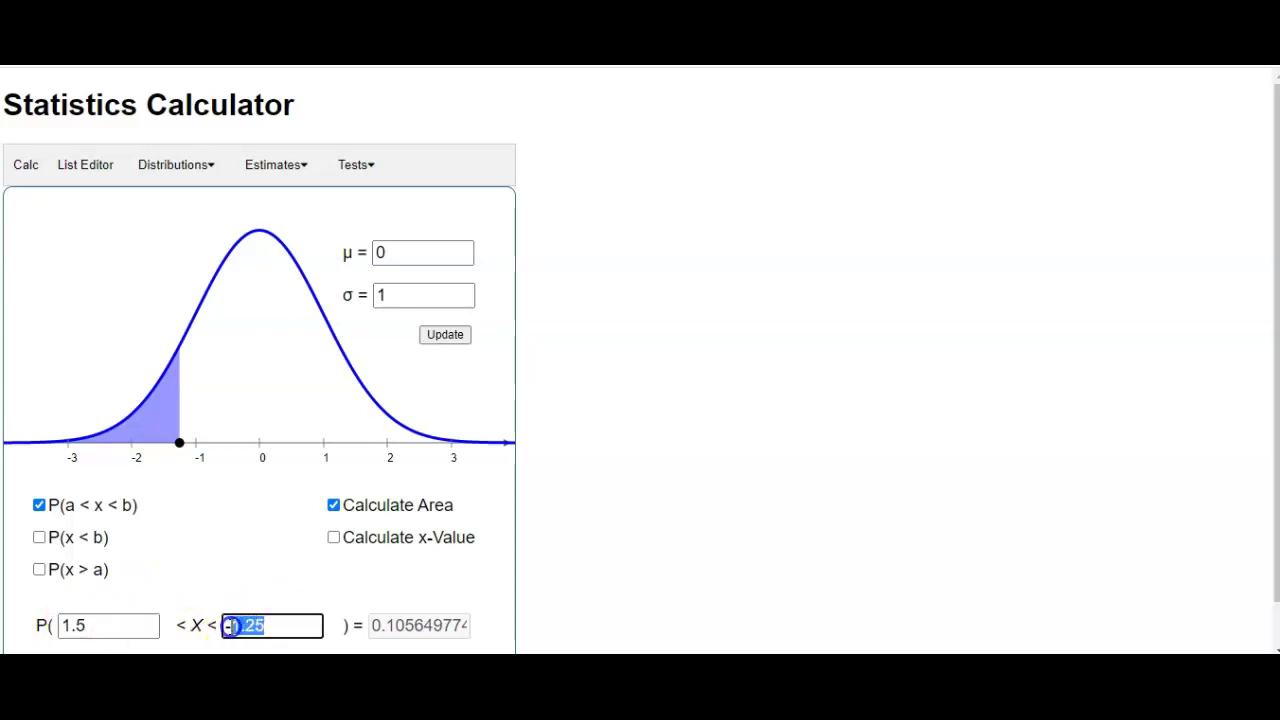
{"action": "type", "text": "99999"}
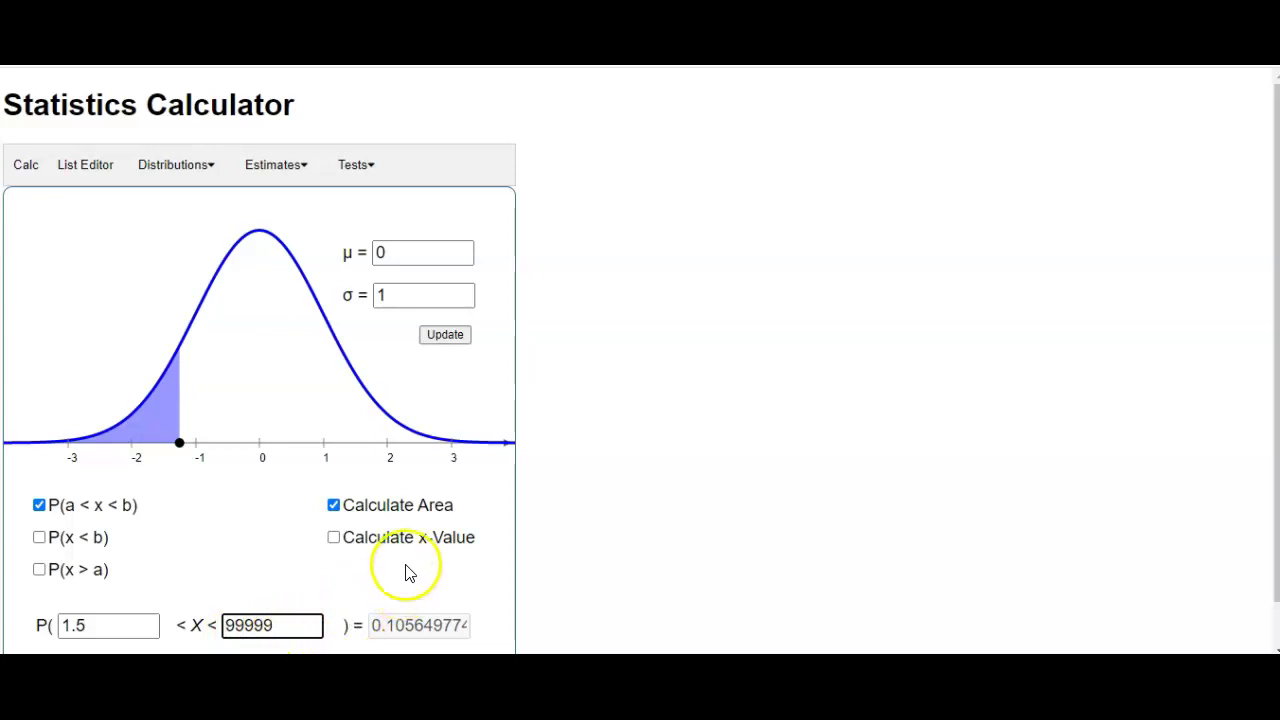
{"action": "scroll", "coordinate": [460, 588], "scroll_direction": "down", "scroll_amount": 1}
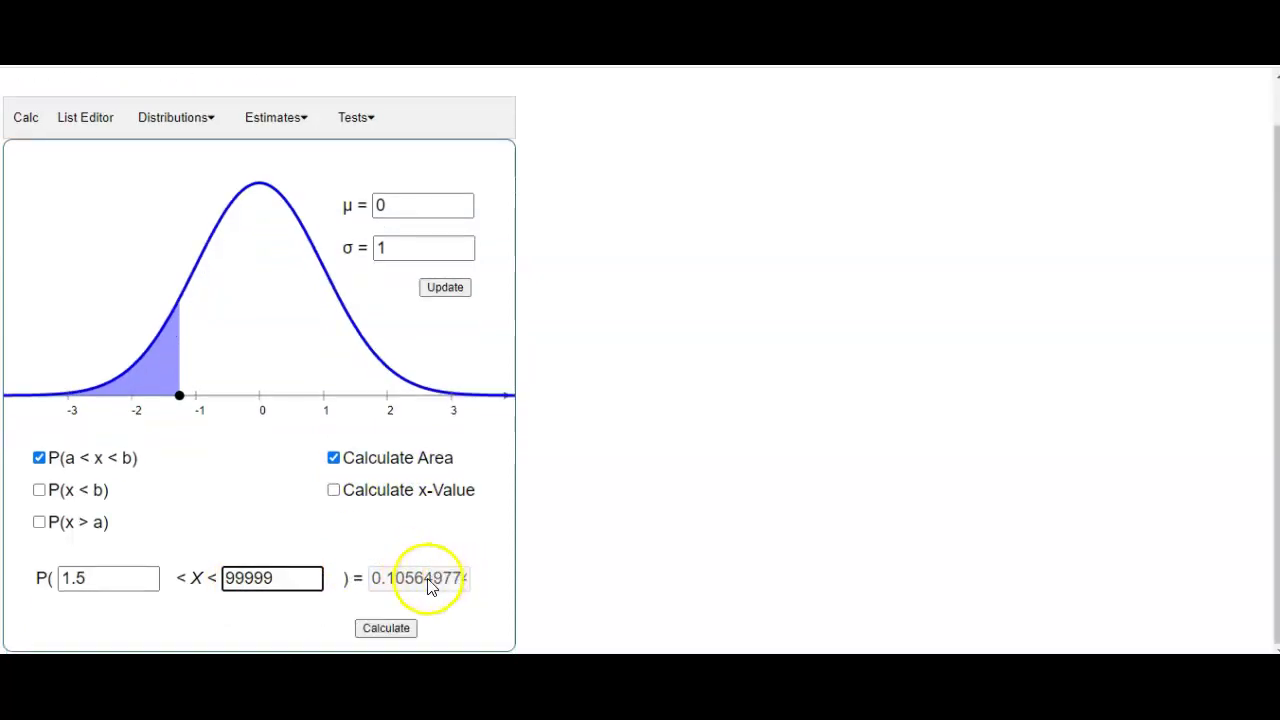
{"action": "left_click", "coordinate": [388, 629]}
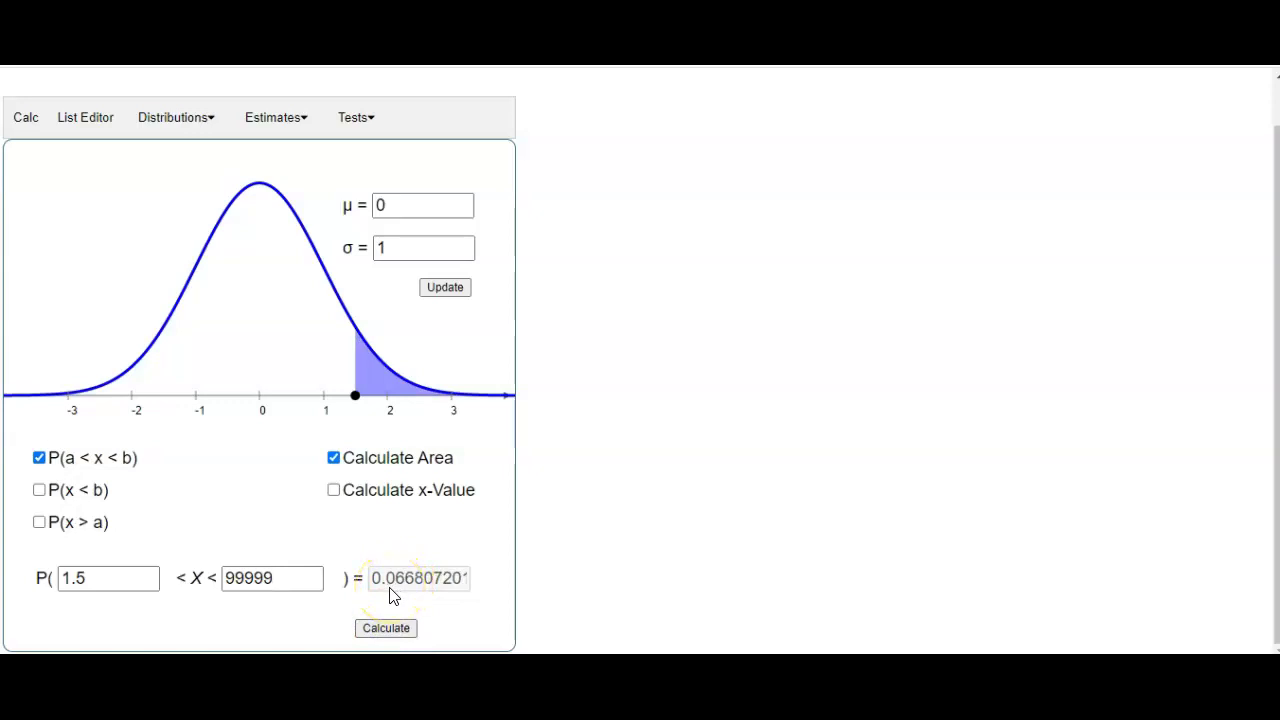
{"action": "left_click", "coordinate": [396, 593]}
- Return to the handwritten notes and record the tail area as .0668, a boxed ≈ .067 and (6.7%)
{"action": "key", "text": "alt+Tab"}
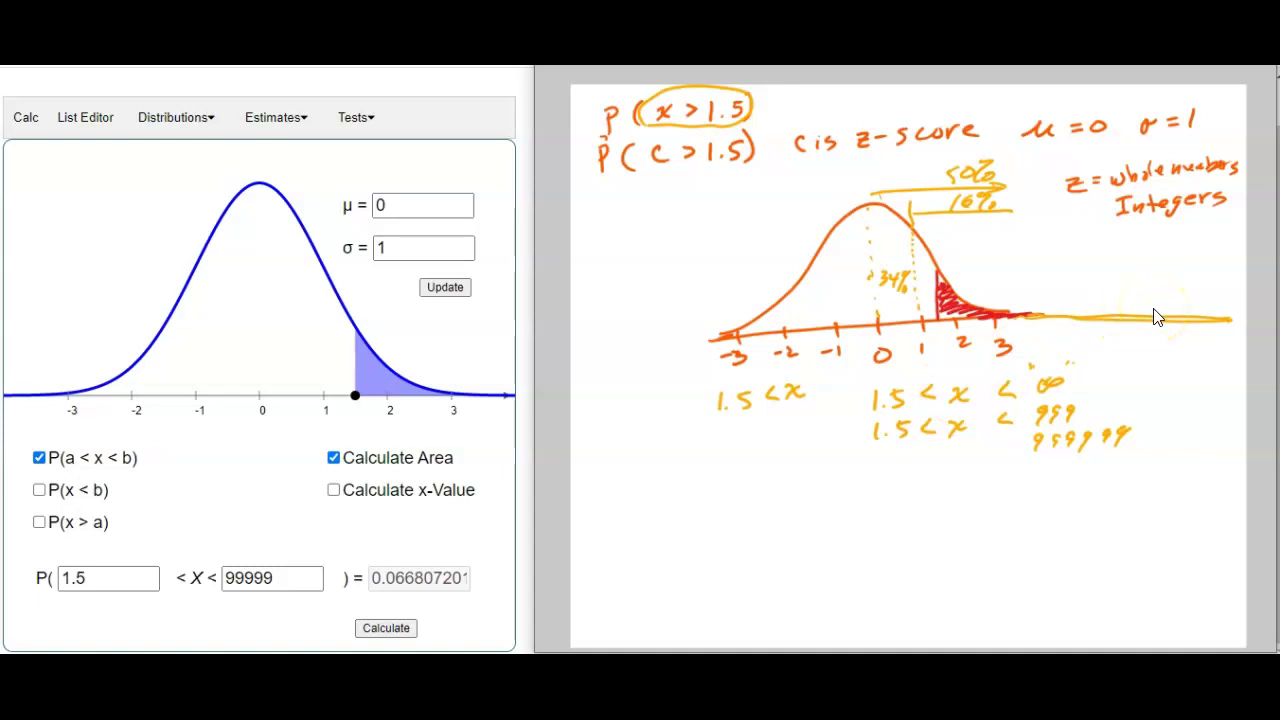
{"action": "mouse_move", "coordinate": [1003, 240]}
{"action": "left_mouse_down"}
{"action": "mouse_move", "coordinate": [1038, 248]}
{"action": "mouse_move", "coordinate": [1056, 235]}
{"action": "left_mouse_up"}
{"action": "mouse_move", "coordinate": [989, 289]}
{"action": "left_mouse_down"}
{"action": "mouse_move", "coordinate": [1010, 274]}
{"action": "mouse_move", "coordinate": [1058, 287]}
{"action": "left_mouse_up"}
{"action": "left_click_drag", "start_coordinate": [963, 273], "coordinate": [980, 287]}
{"action": "mouse_move", "coordinate": [1128, 262]}
{"action": "left_mouse_down"}
{"action": "mouse_move", "coordinate": [1122, 292]}
{"action": "mouse_move", "coordinate": [1214, 283]}
{"action": "left_mouse_up"}
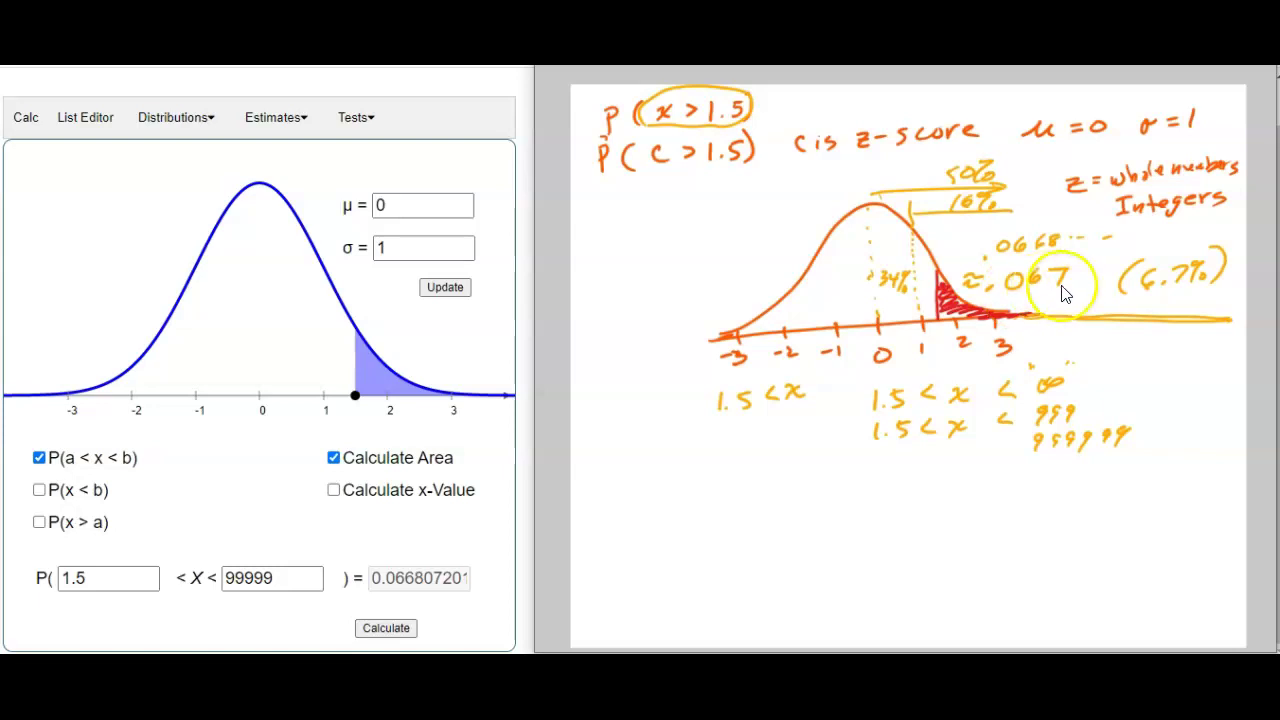
{"action": "mouse_move", "coordinate": [980, 298]}
{"action": "left_mouse_down"}
{"action": "mouse_move", "coordinate": [1062, 296]}
{"action": "mouse_move", "coordinate": [988, 258]}
{"action": "mouse_move", "coordinate": [976, 292]}
{"action": "left_mouse_up"}
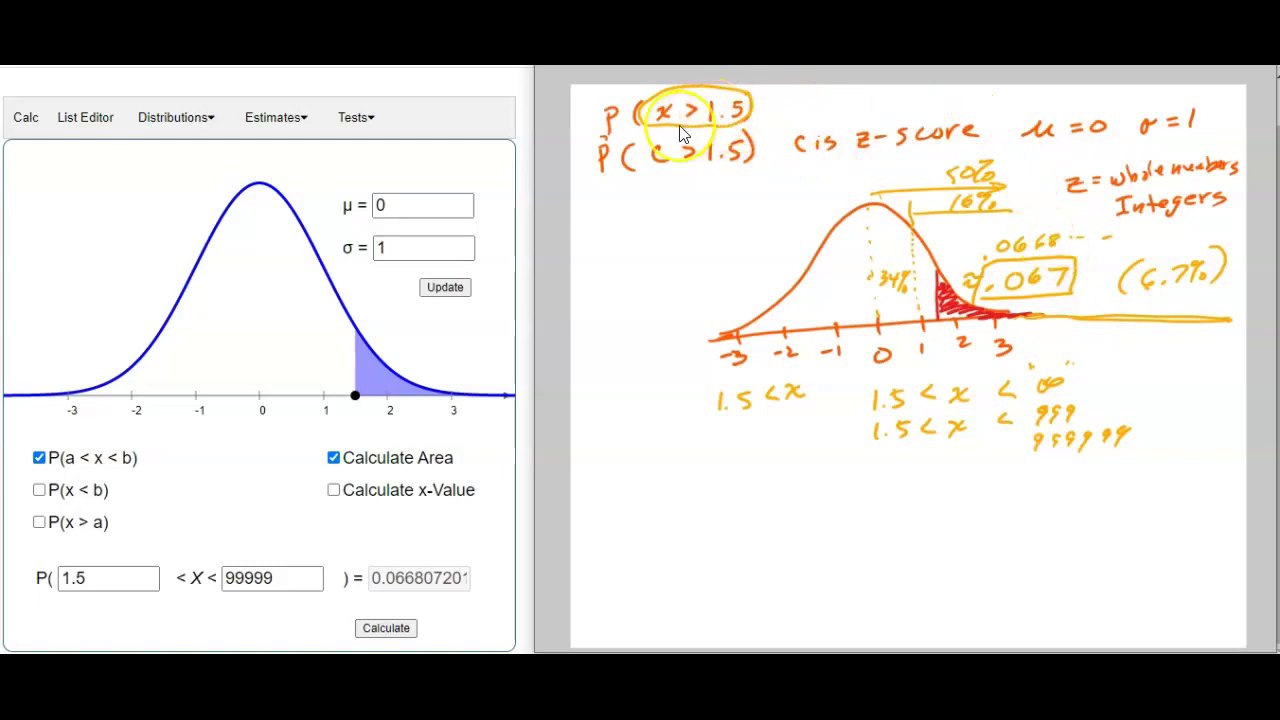
- Switch the Statistics Calculator to P(x > a), enter 1.5 as the lower bound and recalculate the area
{"action": "left_click", "coordinate": [40, 522]}
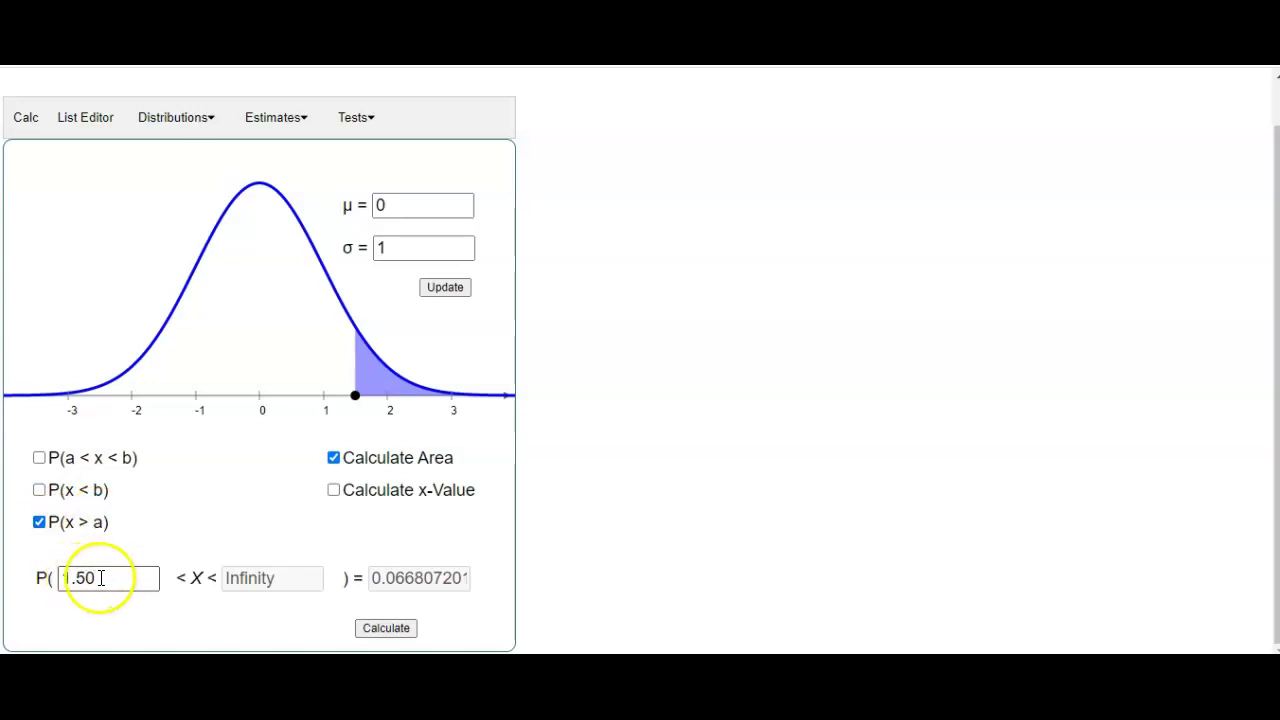
{"action": "left_click", "coordinate": [437, 288]}
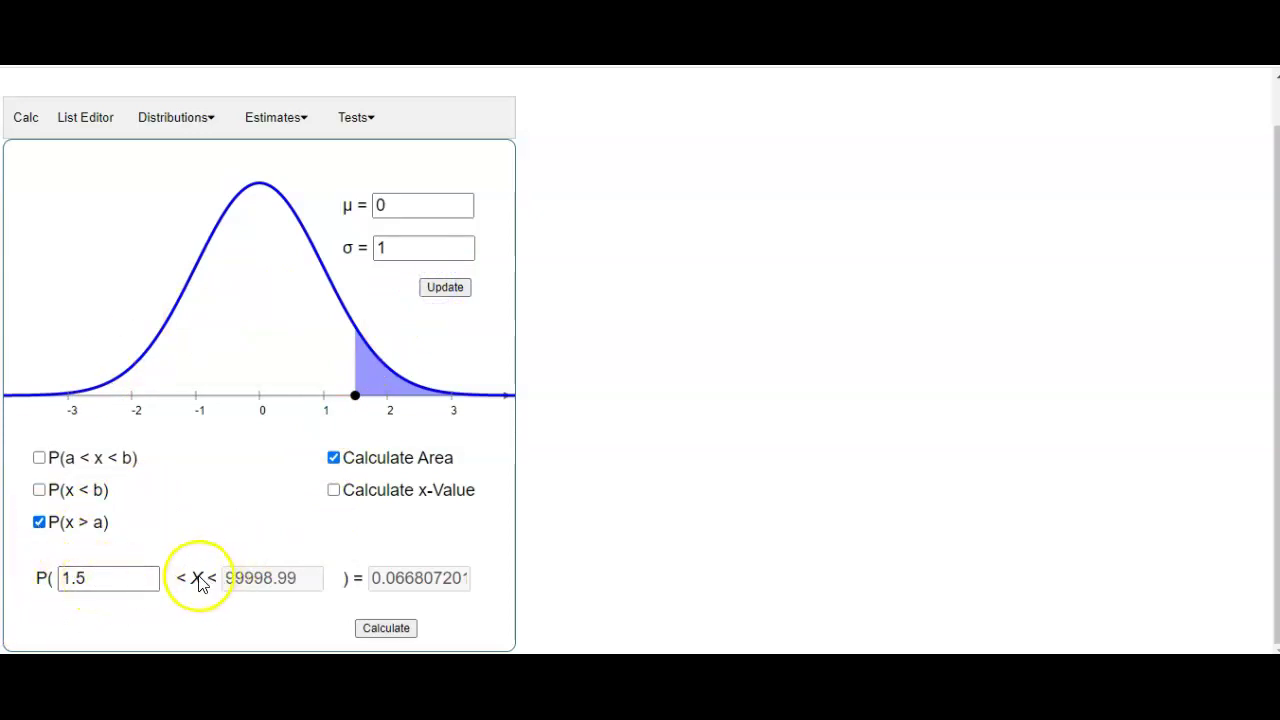
{"action": "left_click_drag", "start_coordinate": [94, 578], "coordinate": [58, 588]}
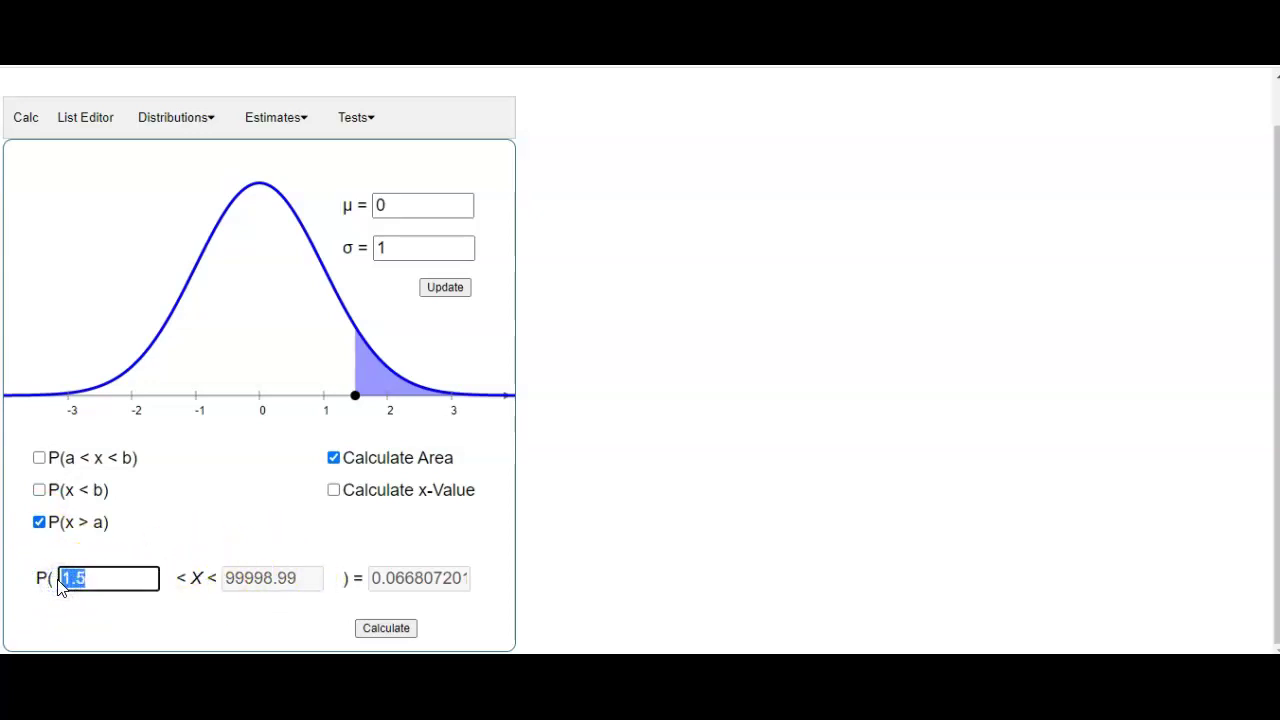
{"action": "type", "text": "1.5"}
{"action": "left_click", "coordinate": [163, 570]}
{"action": "left_click", "coordinate": [305, 578]}
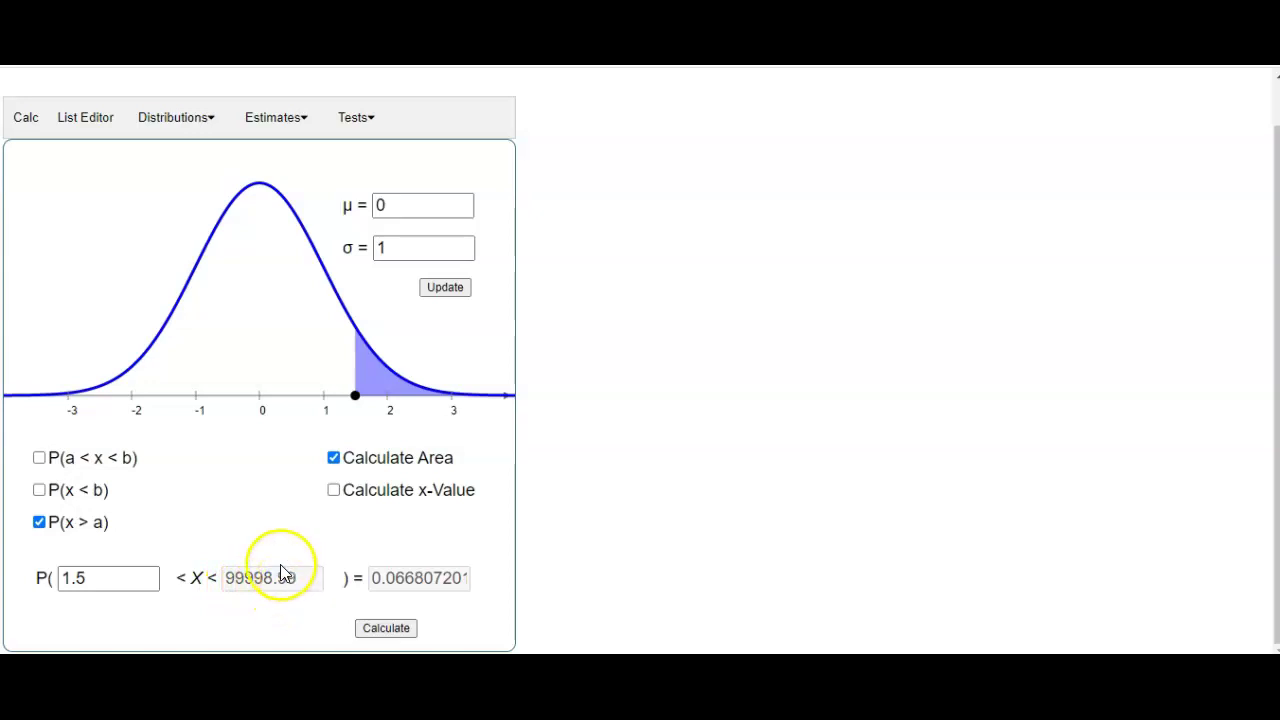
{"action": "left_click", "coordinate": [381, 632]}
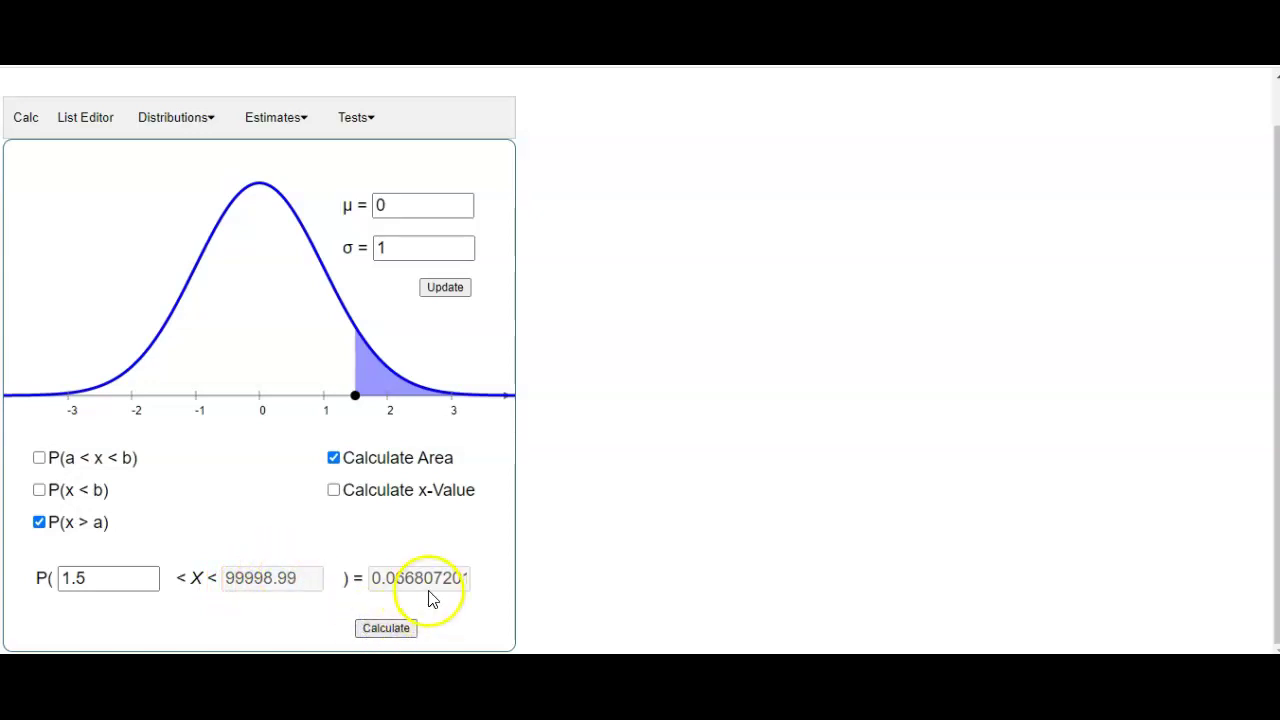
{"action": "left_click", "coordinate": [386, 632]}
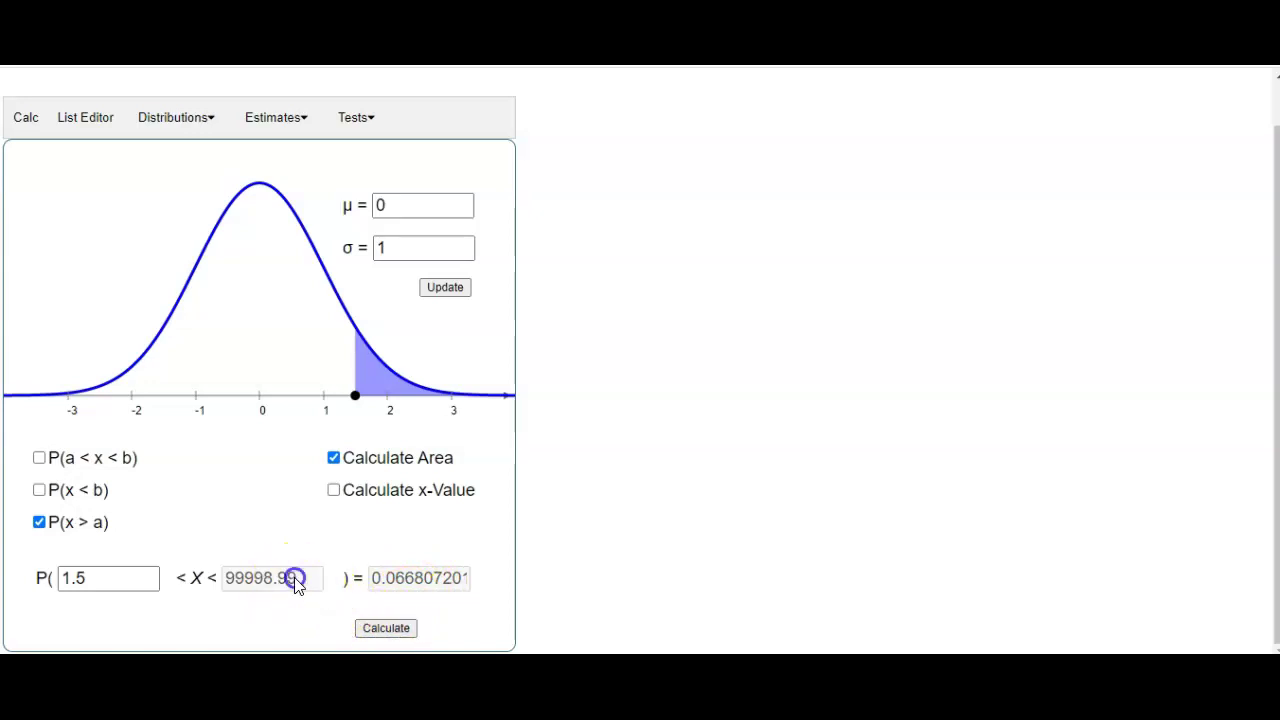
- Switch the normal calculator to P(a < x < b) and calculate the area with bounds 1.5 and 99
{"action": "left_click", "coordinate": [39, 459]}
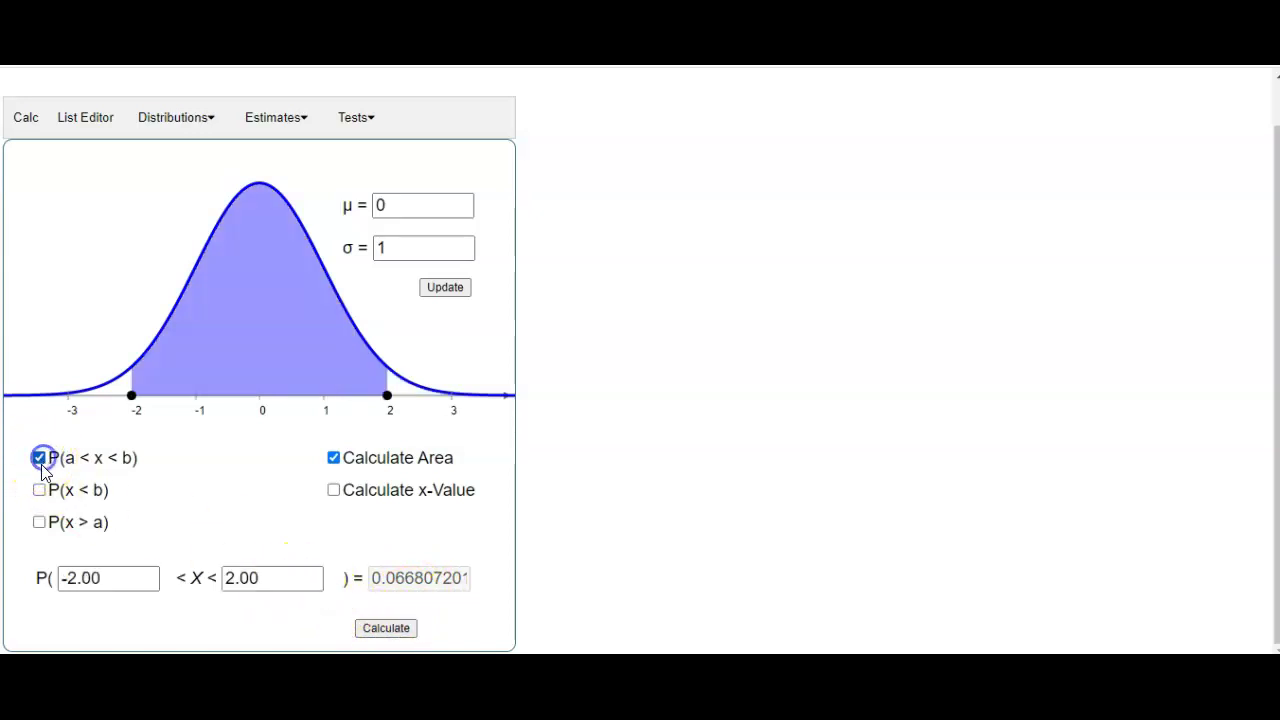
{"action": "left_click_drag", "start_coordinate": [106, 579], "coordinate": [37, 588]}
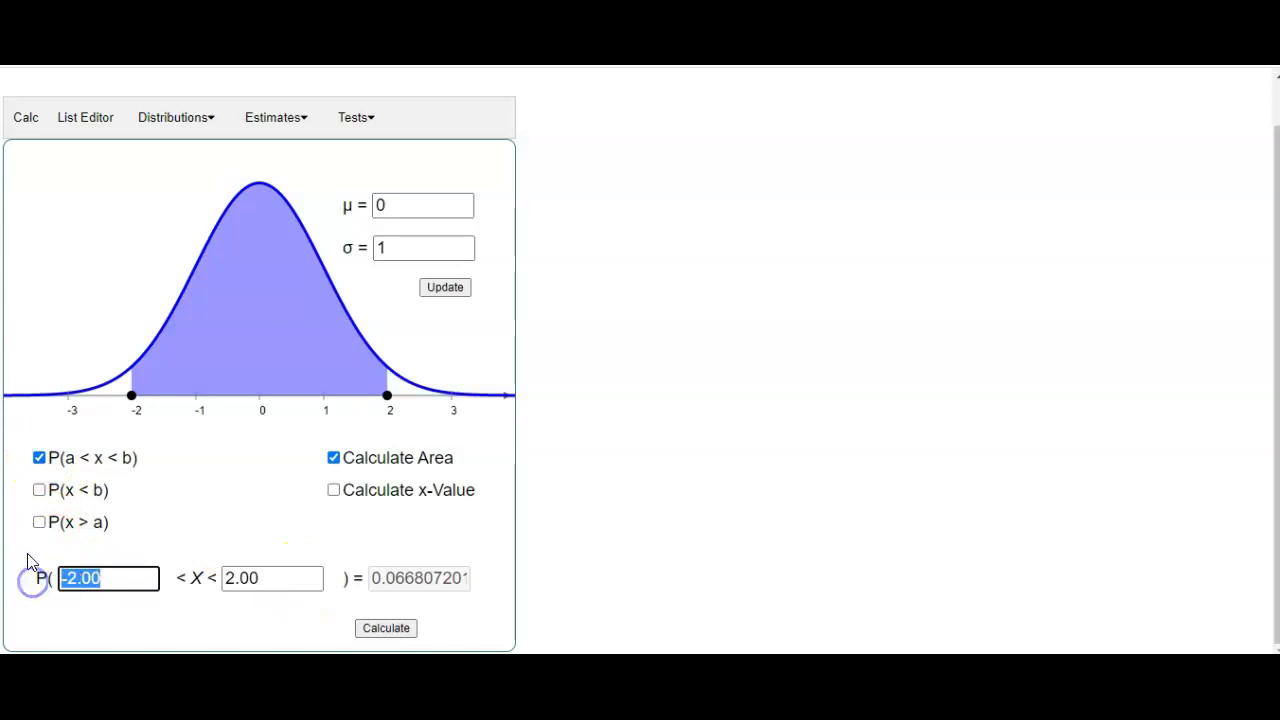
{"action": "type", "text": "1.5"}
{"action": "left_click_drag", "start_coordinate": [277, 580], "coordinate": [222, 585]}
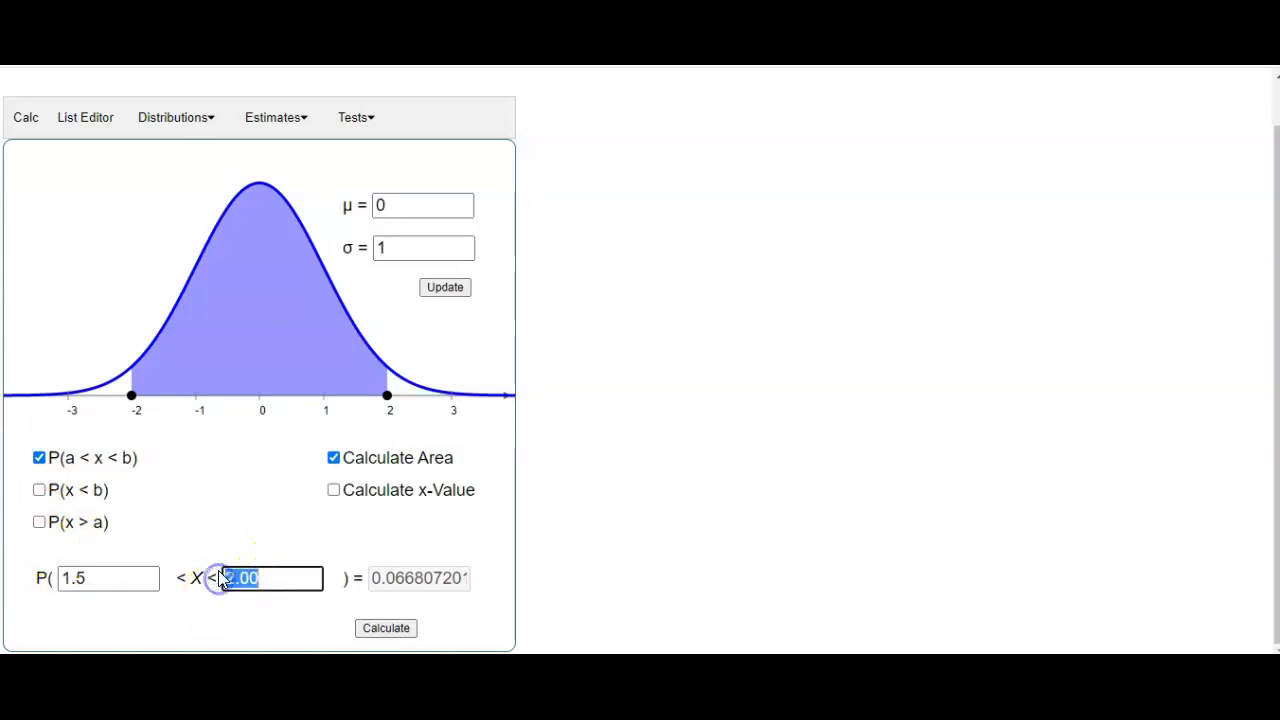
{"action": "type", "text": "99"}
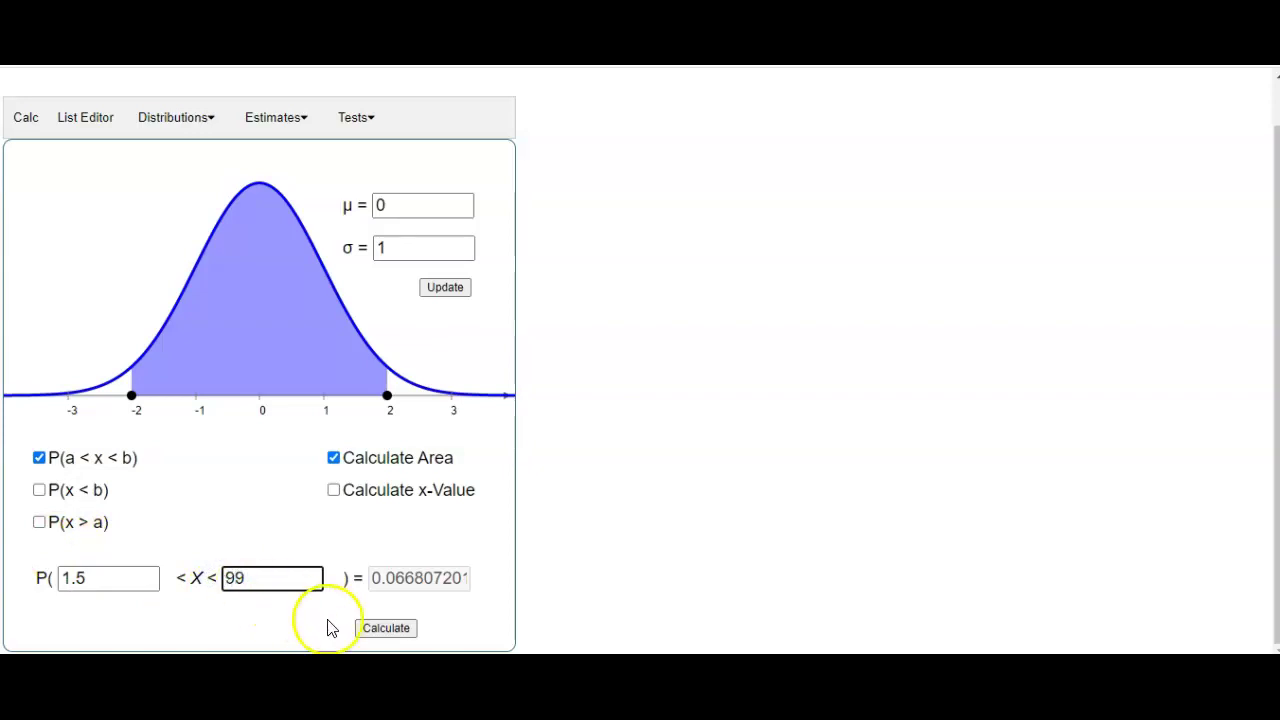
{"action": "left_click", "coordinate": [386, 629]}
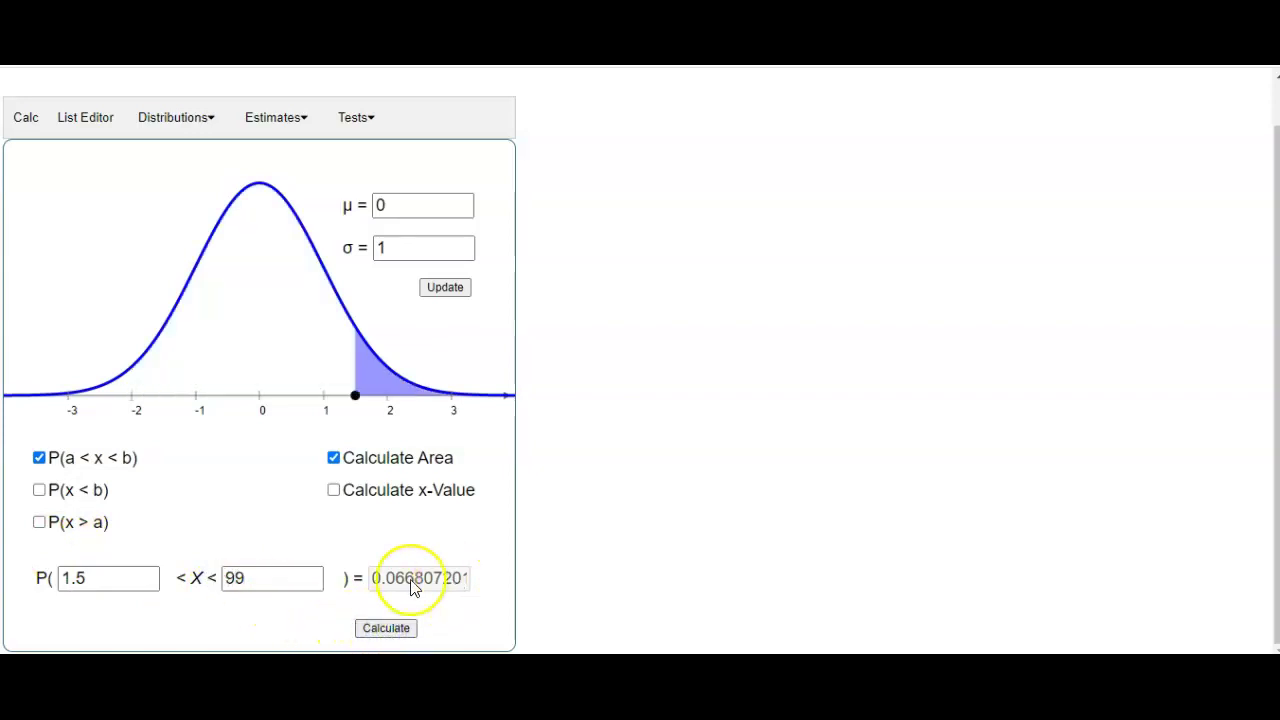
- Replace the upper bound with 9 and recalculate the area above 1.5
{"action": "left_click", "coordinate": [240, 574]}
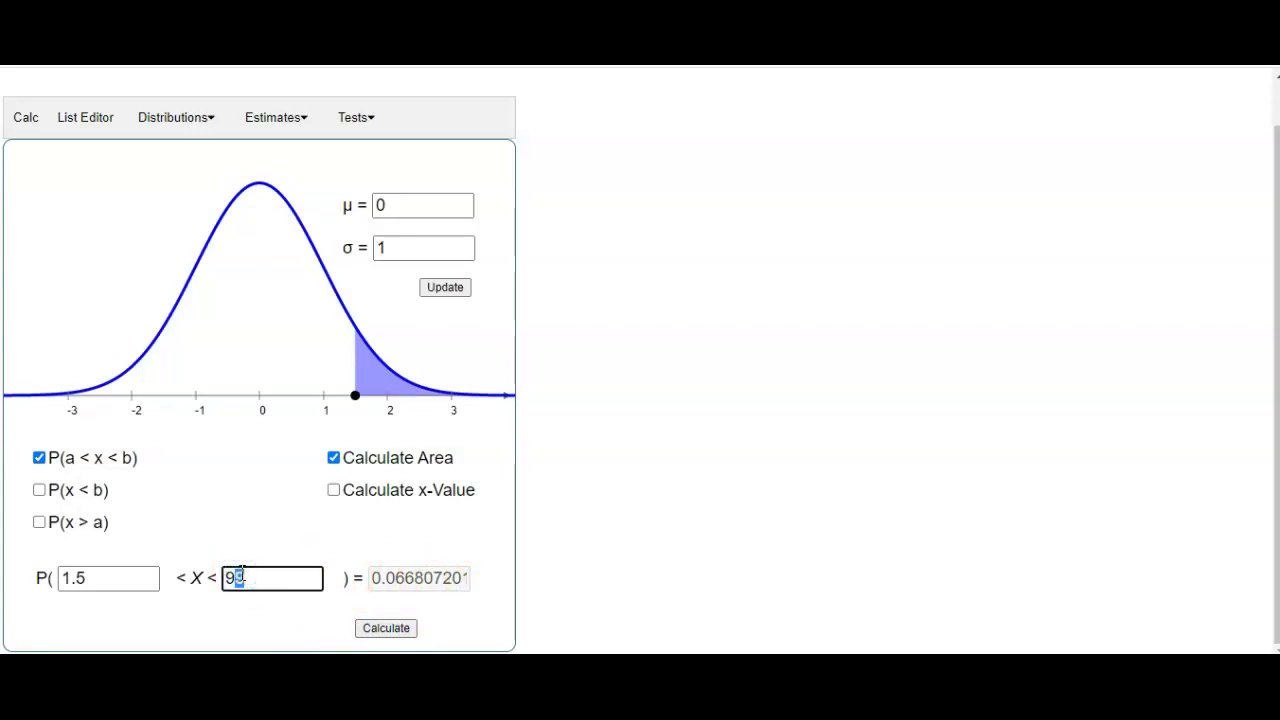
{"action": "key", "text": "BackSpace"}
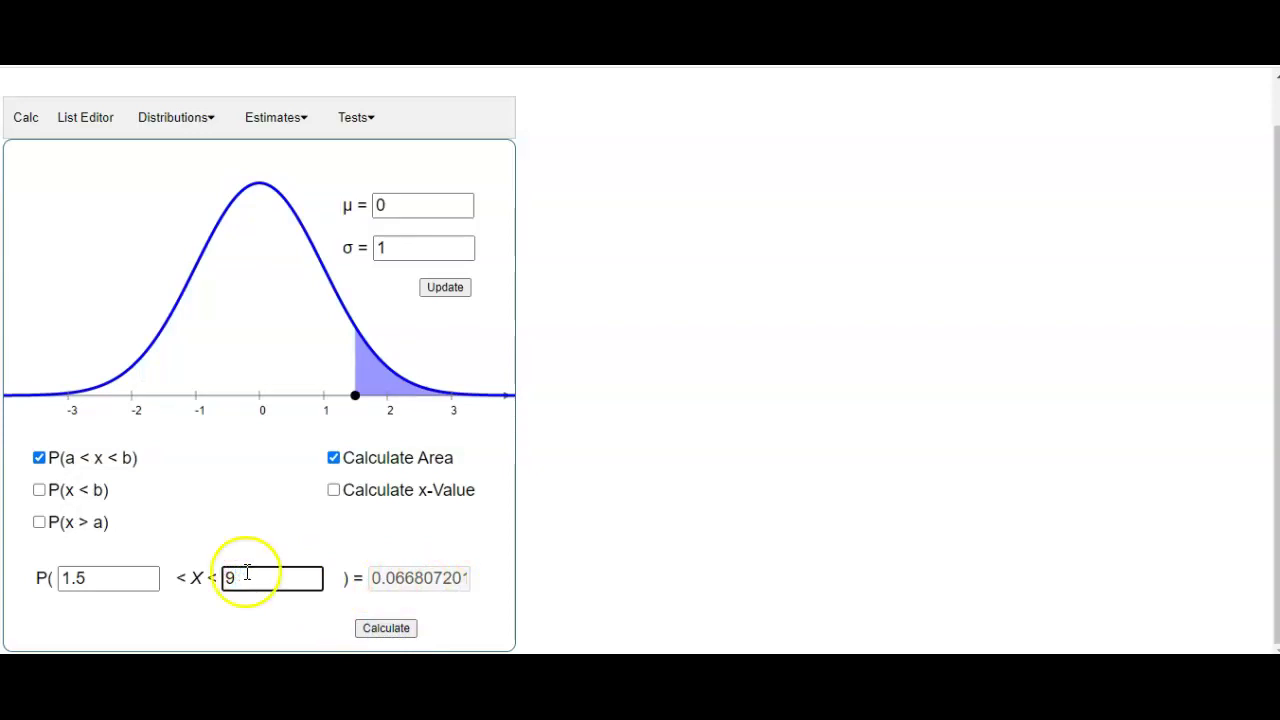
{"action": "type", "text": "8.99"}
{"action": "left_click", "coordinate": [443, 287]}
{"action": "left_click_drag", "start_coordinate": [268, 578], "coordinate": [222, 580]}
{"action": "type", "text": "9"}
{"action": "left_click", "coordinate": [289, 543]}
{"action": "left_click", "coordinate": [386, 628]}
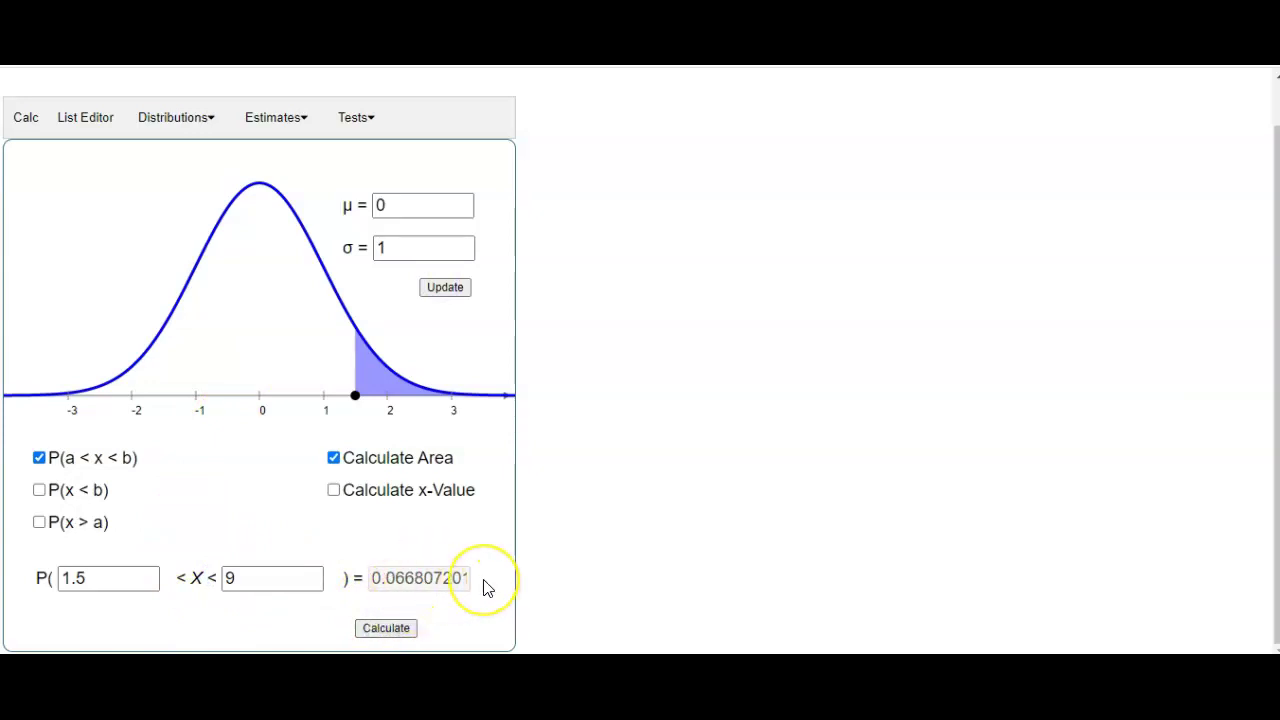
- Calculate the area between 1.5 and 2.5, and restore the upper bound to 9
{"action": "double_click", "coordinate": [226, 579]}
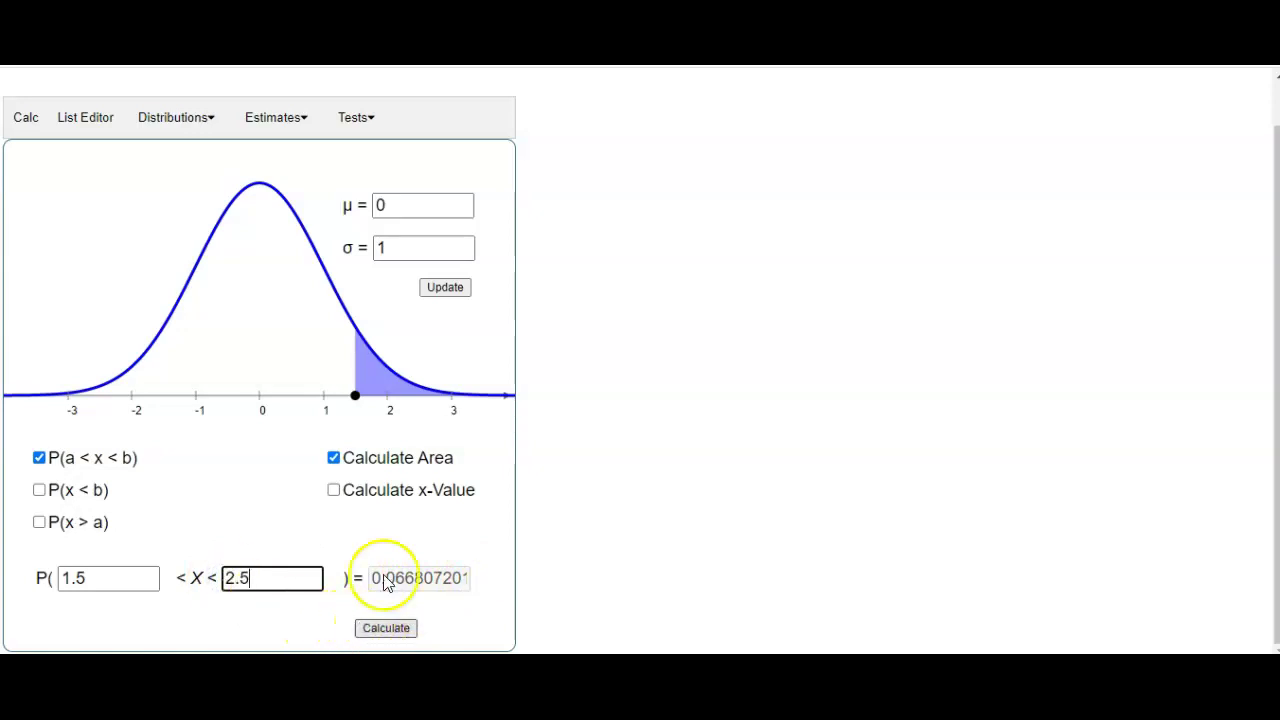
{"action": "left_click", "coordinate": [386, 630]}
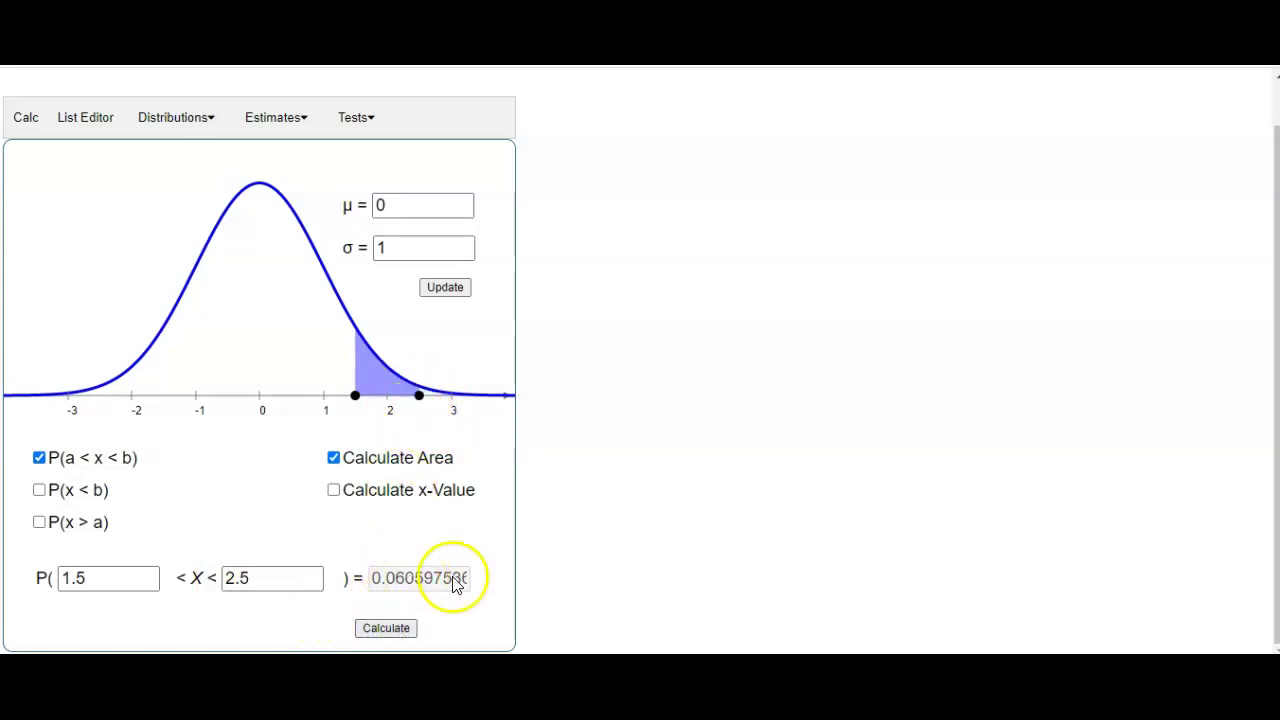
{"action": "left_click_drag", "start_coordinate": [252, 578], "coordinate": [224, 578]}
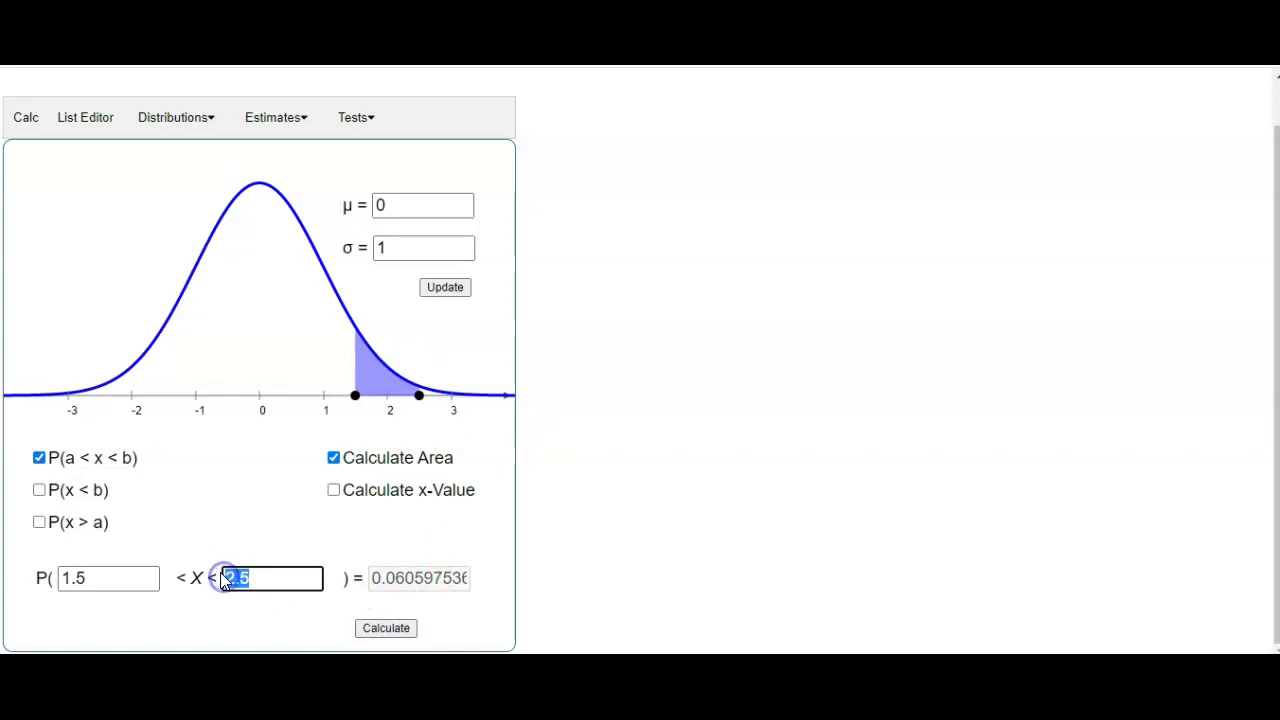
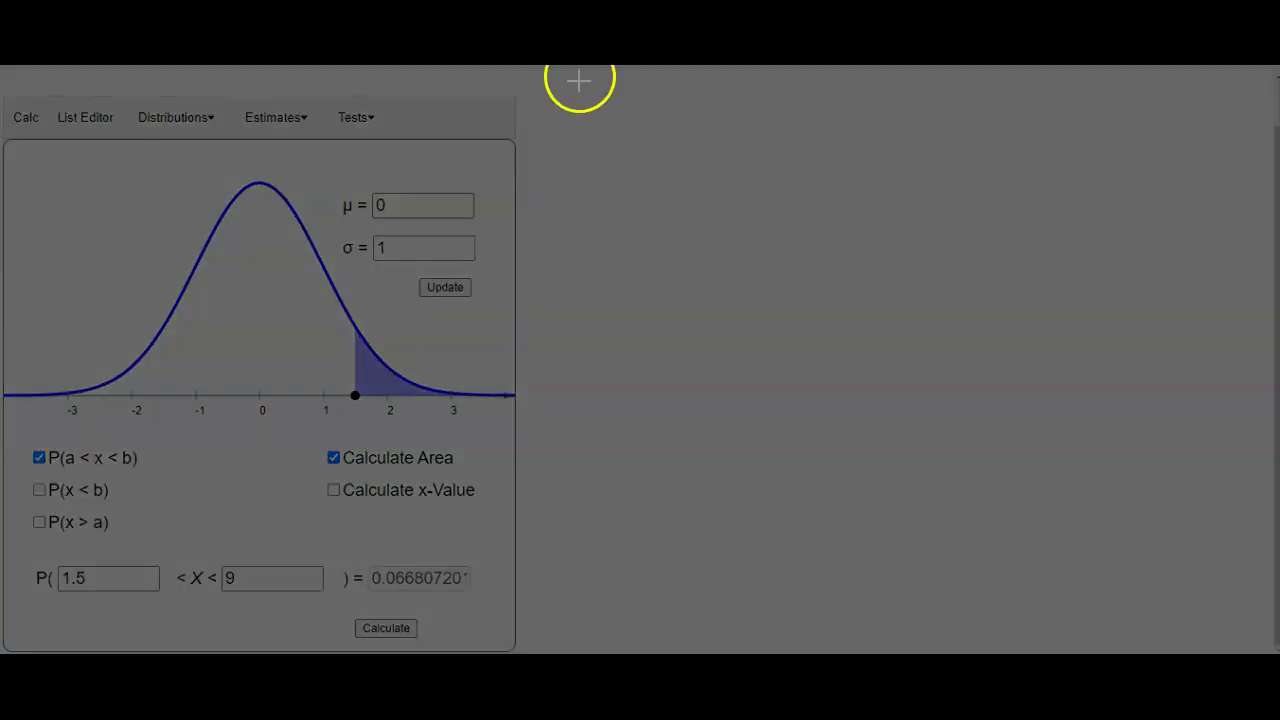
- Mark out the empty area beside the calculator for a blank notes page and handwrite P(-1.4 < x < 2.3) in amber
{"action": "left_click_drag", "start_coordinate": [568, 88], "coordinate": [1260, 650]}
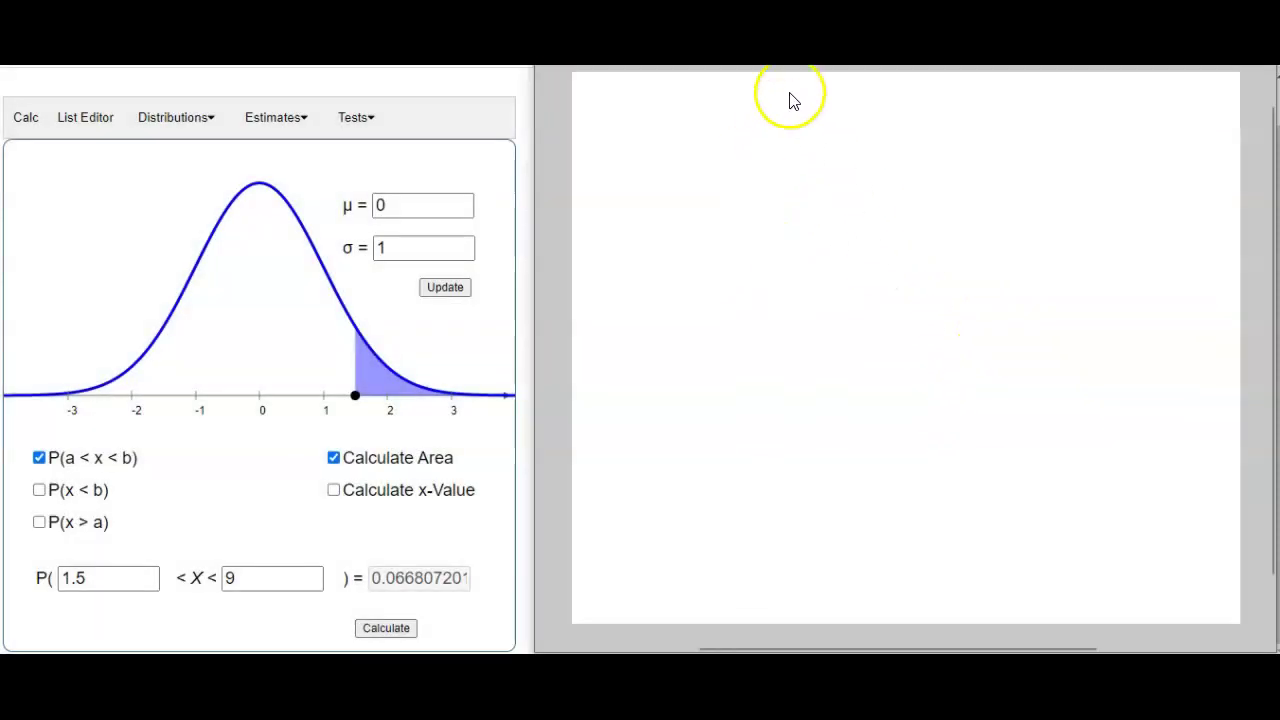
{"action": "mouse_move", "coordinate": [626, 122]}
{"action": "left_mouse_down"}
{"action": "mouse_move", "coordinate": [630, 153]}
{"action": "mouse_move", "coordinate": [628, 130]}
{"action": "mouse_move", "coordinate": [672, 143]}
{"action": "mouse_move", "coordinate": [748, 117]}
{"action": "left_mouse_up"}
{"action": "mouse_move", "coordinate": [746, 106]}
{"action": "left_mouse_down"}
{"action": "mouse_move", "coordinate": [745, 124]}
{"action": "mouse_move", "coordinate": [806, 118]}
{"action": "left_mouse_up"}
{"action": "mouse_move", "coordinate": [812, 104]}
{"action": "left_mouse_down"}
{"action": "mouse_move", "coordinate": [796, 121]}
{"action": "mouse_move", "coordinate": [911, 107]}
{"action": "mouse_move", "coordinate": [934, 120]}
{"action": "left_mouse_up"}
{"action": "left_click", "coordinate": [902, 108]}
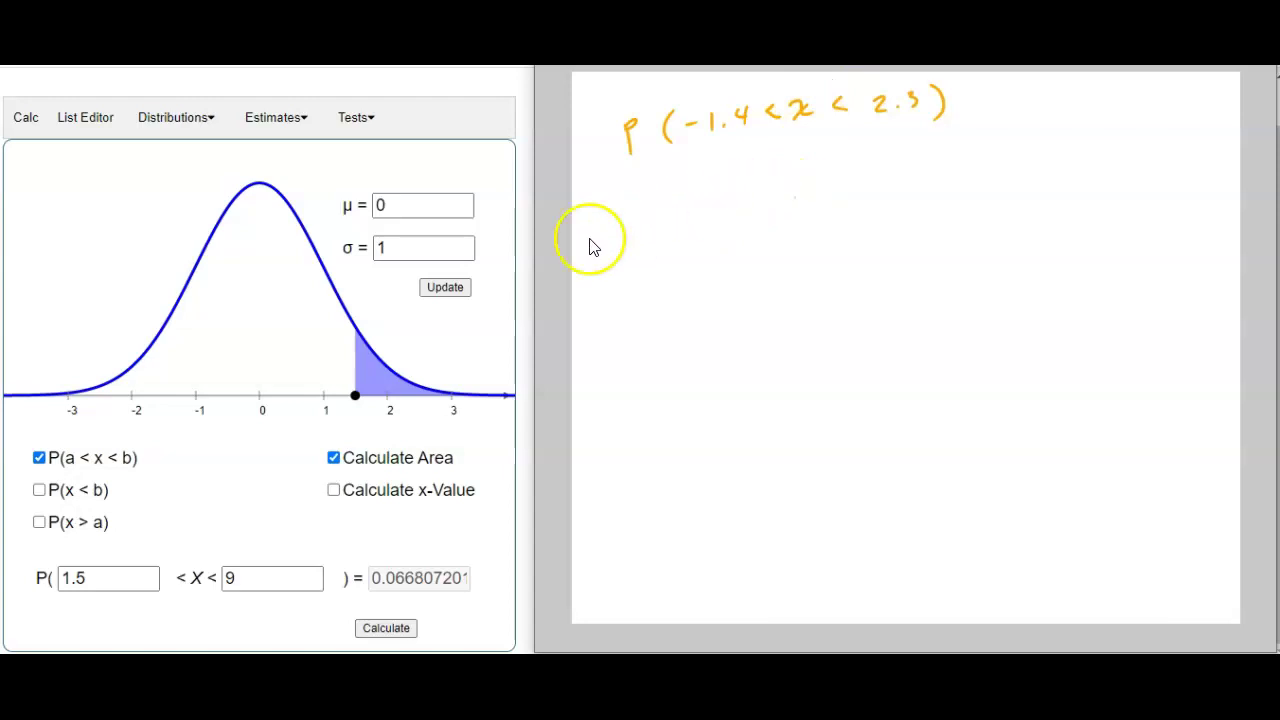
- In the Statistics Calculator, reset P(a < x < b) and calculate the area between -1.4 and 2.3
{"action": "left_click", "coordinate": [39, 458]}
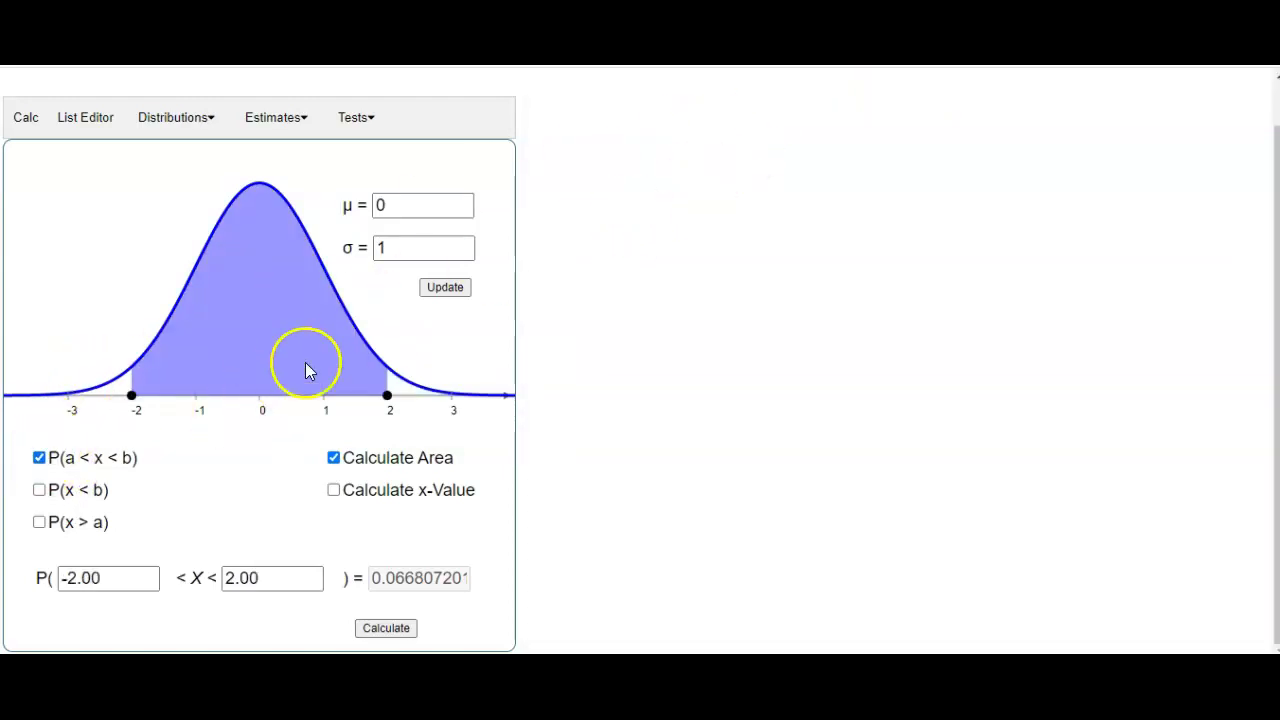
{"action": "left_click", "coordinate": [447, 288]}
{"action": "left_click", "coordinate": [92, 579]}
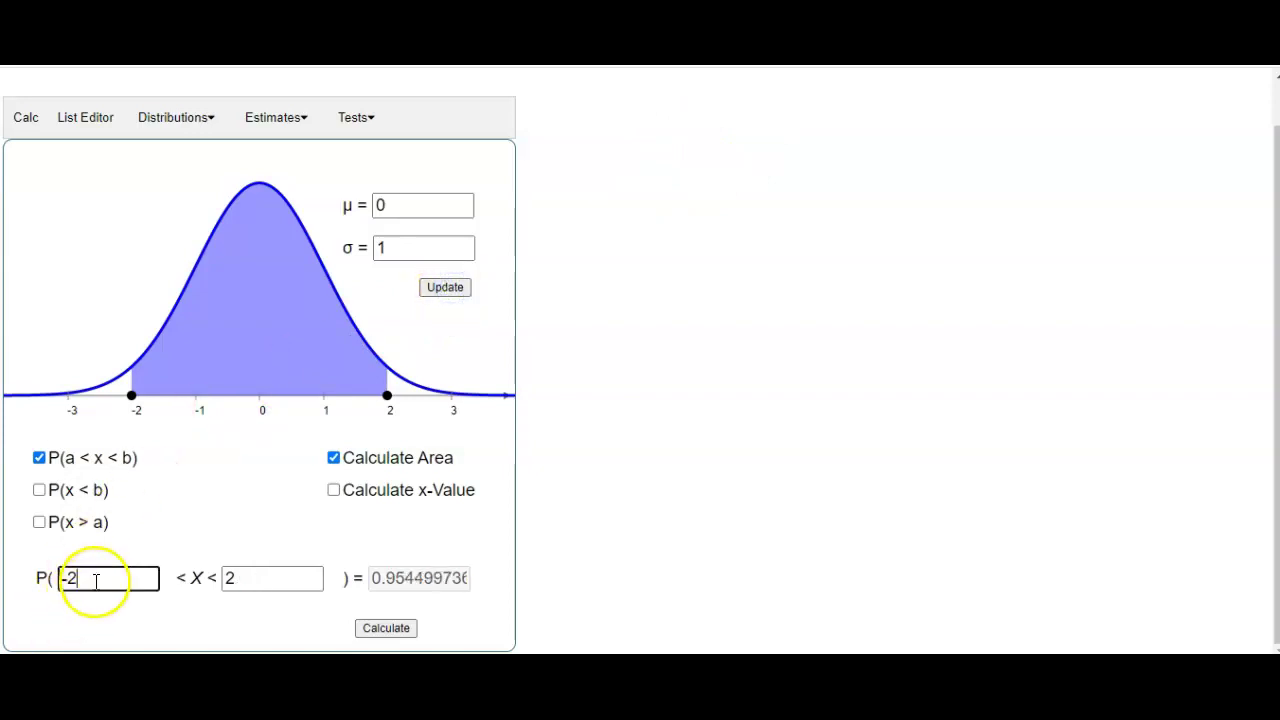
{"action": "left_click_drag", "start_coordinate": [94, 580], "coordinate": [55, 586]}
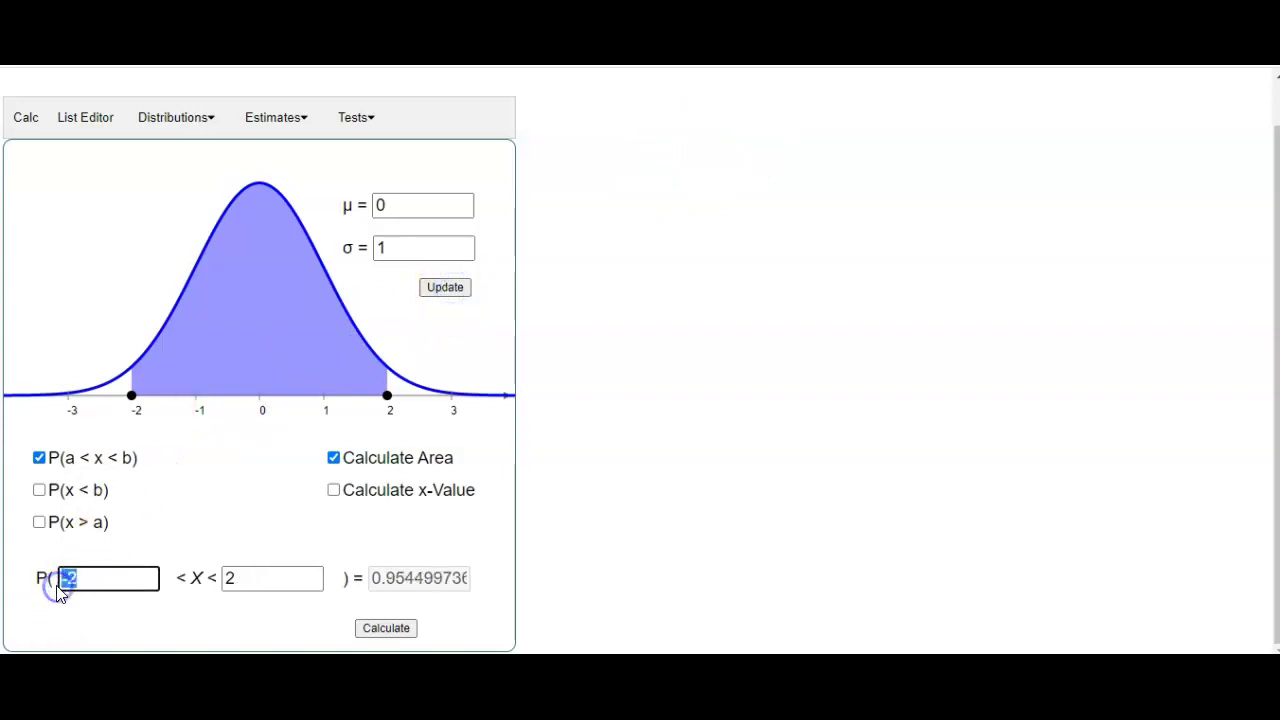
{"action": "type", "text": "-1.4"}
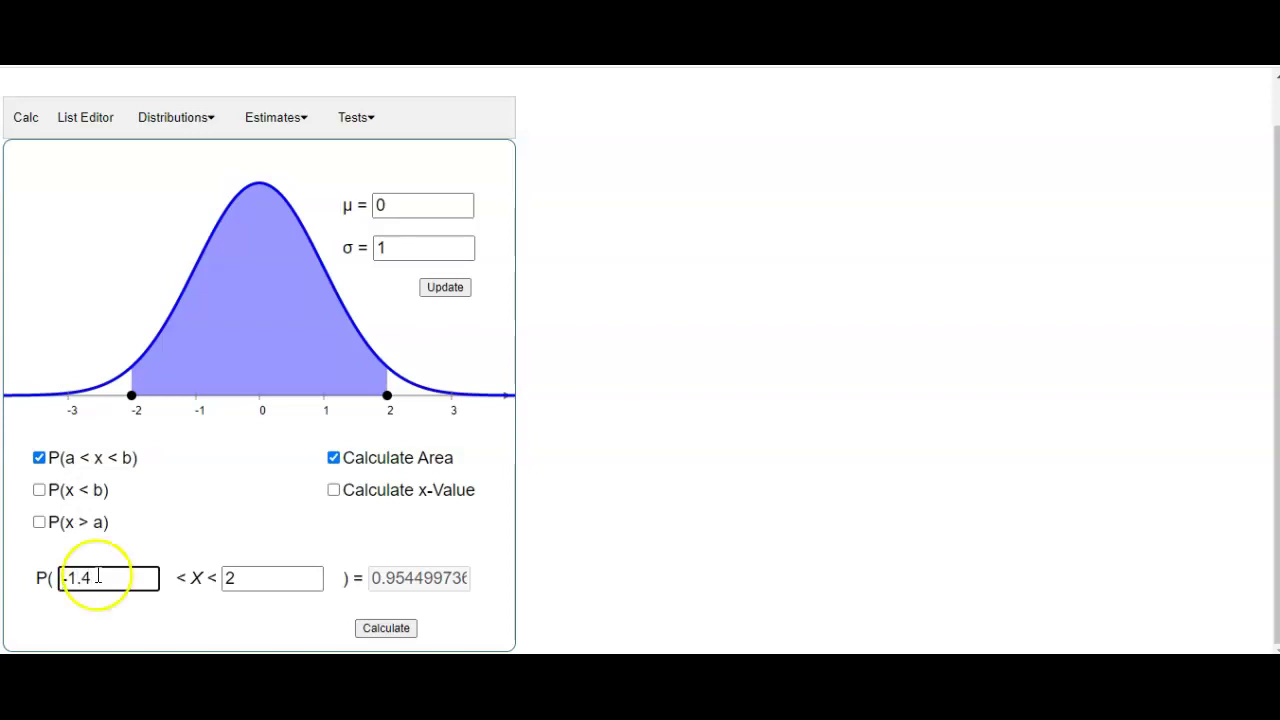
{"action": "left_click", "coordinate": [238, 578]}
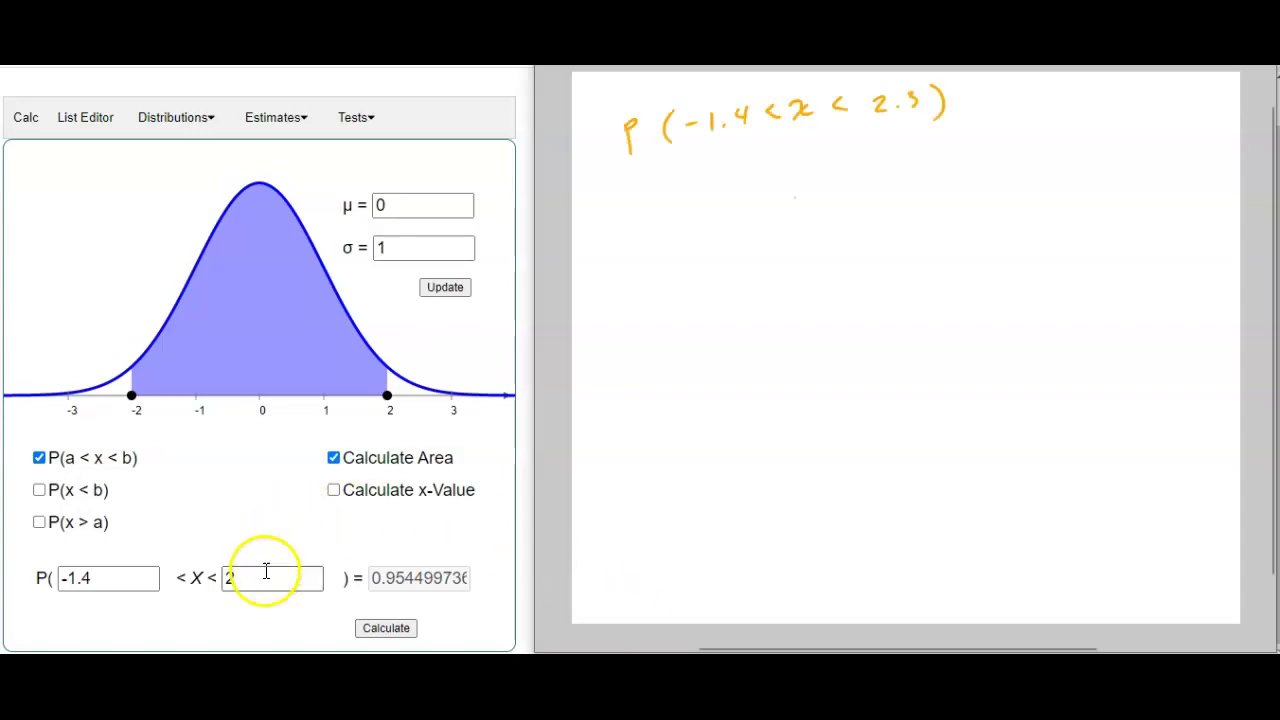
{"action": "type", "text": ".3"}
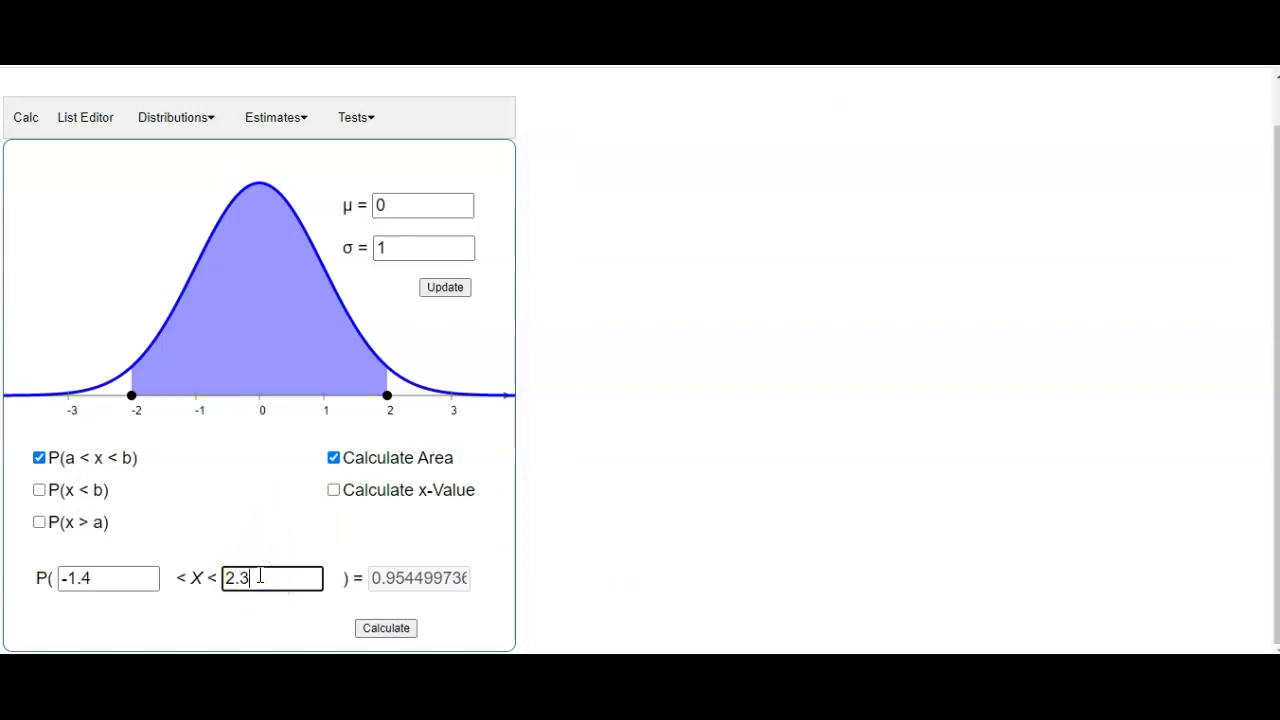
{"action": "left_click", "coordinate": [386, 628]}
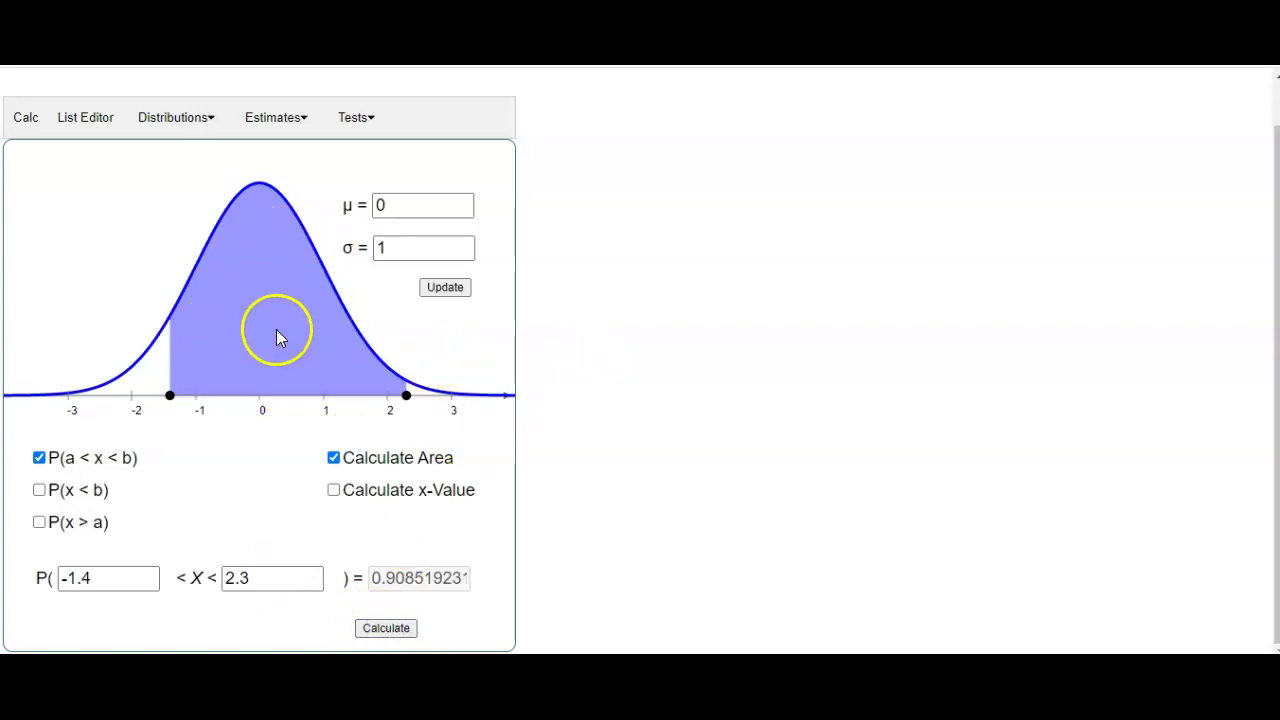
- Return to the handwritten notes and write ≈ .908519... after P(-1.4 < x < 2.3)
{"action": "key", "text": "alt+Tab"}
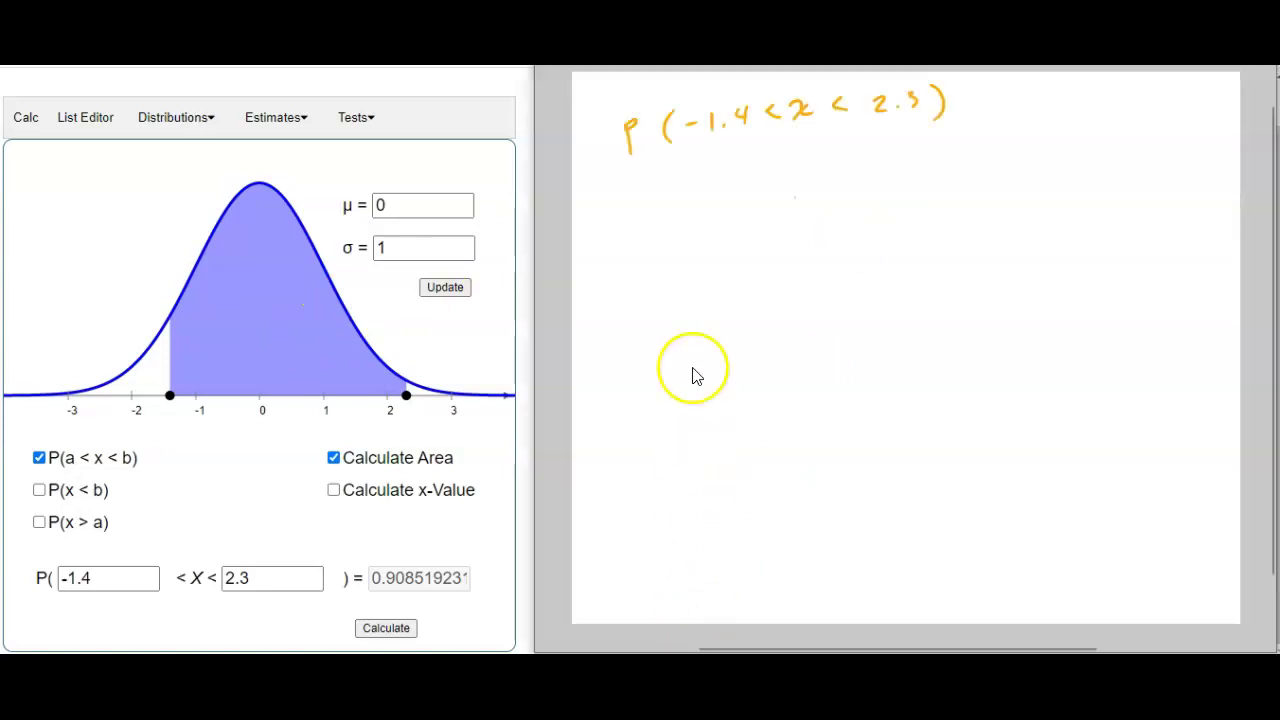
{"action": "left_click_drag", "start_coordinate": [964, 97], "coordinate": [990, 95]}
{"action": "mouse_move", "coordinate": [964, 107]}
{"action": "left_mouse_down"}
{"action": "mouse_move", "coordinate": [1047, 84]}
{"action": "mouse_move", "coordinate": [1042, 103]}
{"action": "left_mouse_up"}
{"action": "left_click", "coordinate": [1017, 107]}
{"action": "left_click_drag", "start_coordinate": [1063, 84], "coordinate": [1060, 97]}
{"action": "mouse_move", "coordinate": [1092, 76]}
{"action": "left_mouse_down"}
{"action": "mouse_move", "coordinate": [1102, 91]}
{"action": "mouse_move", "coordinate": [1120, 72]}
{"action": "mouse_move", "coordinate": [1131, 88]}
{"action": "left_mouse_up"}
{"action": "left_click_drag", "start_coordinate": [1156, 70], "coordinate": [1151, 90]}
{"action": "left_click_drag", "start_coordinate": [1168, 76], "coordinate": [1180, 74]}
- Write the rounded answer ≈ .9085 on the line below and underline it
{"action": "left_click_drag", "start_coordinate": [954, 156], "coordinate": [990, 150]}
{"action": "mouse_move", "coordinate": [955, 167]}
{"action": "left_mouse_down"}
{"action": "mouse_move", "coordinate": [1037, 165]}
{"action": "mouse_move", "coordinate": [1084, 136]}
{"action": "mouse_move", "coordinate": [1116, 146]}
{"action": "mouse_move", "coordinate": [1100, 156]}
{"action": "left_mouse_up"}
{"action": "left_click_drag", "start_coordinate": [1107, 132], "coordinate": [1125, 131]}
{"action": "left_click_drag", "start_coordinate": [1006, 181], "coordinate": [1146, 166]}
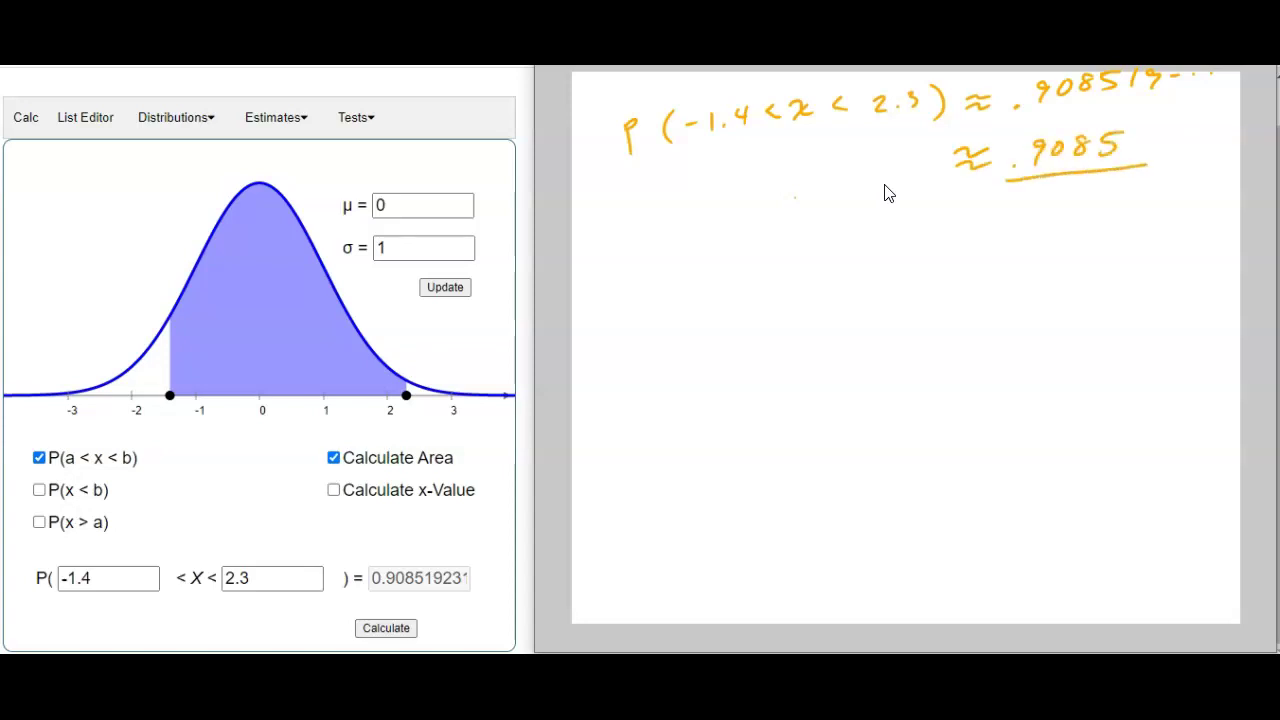
{"action": "left_click", "coordinate": [880, 200]}
{"action": "left_click", "coordinate": [669, 264]}
{"action": "left_click", "coordinate": [41, 459]}
{"action": "left_click", "coordinate": [230, 362]}
{"action": "left_click", "coordinate": [233, 120]}
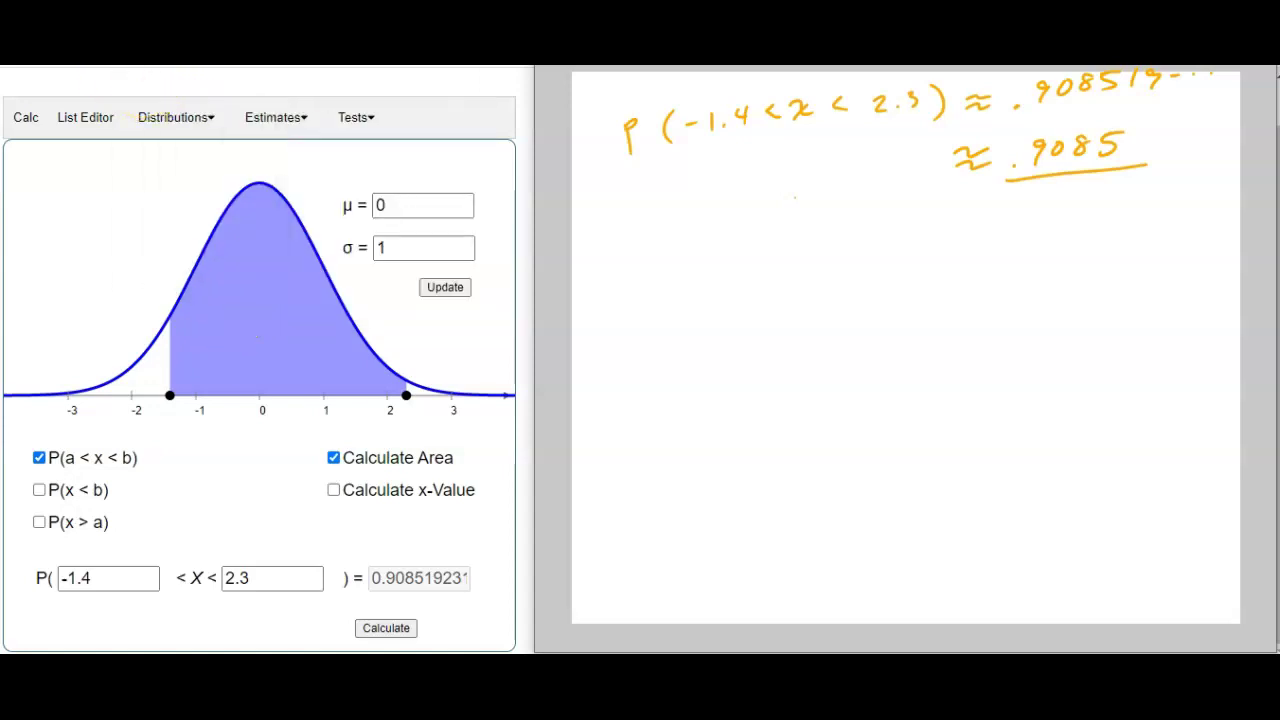